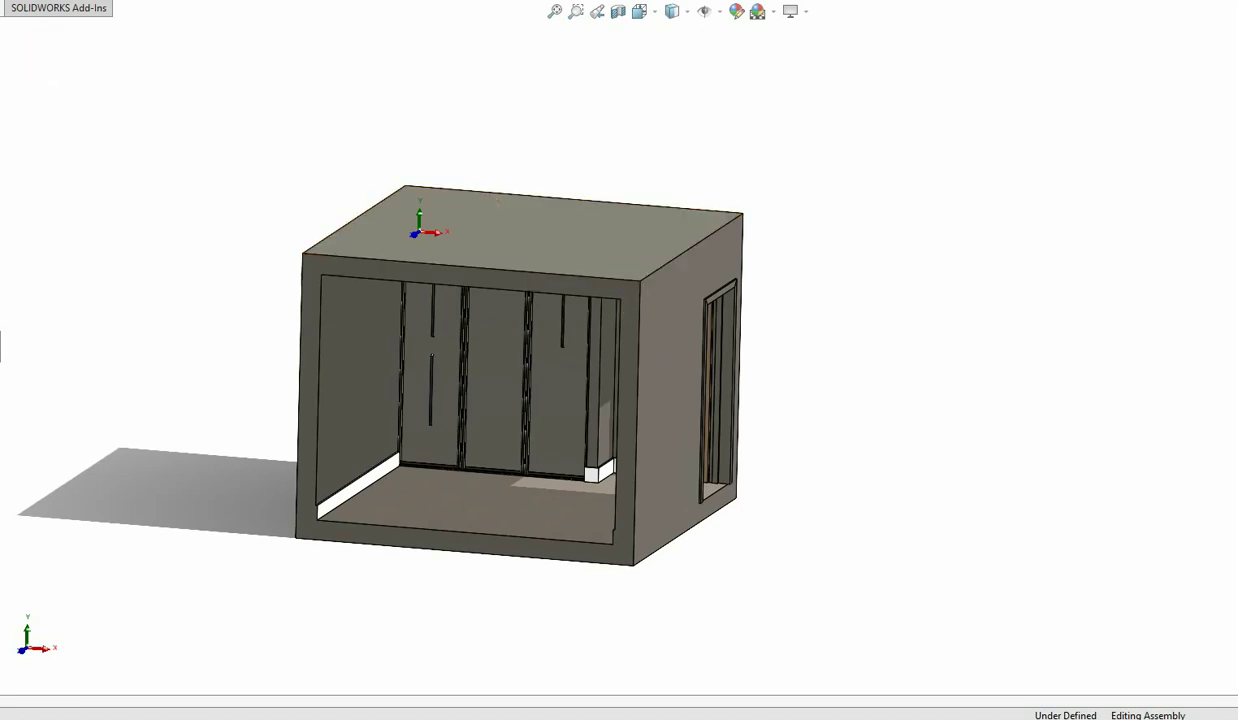
# Switch the assembly to perspective view and snap it to the front view.
pyautogui.hotkey('alt', 'v')
pyautogui.press('d')
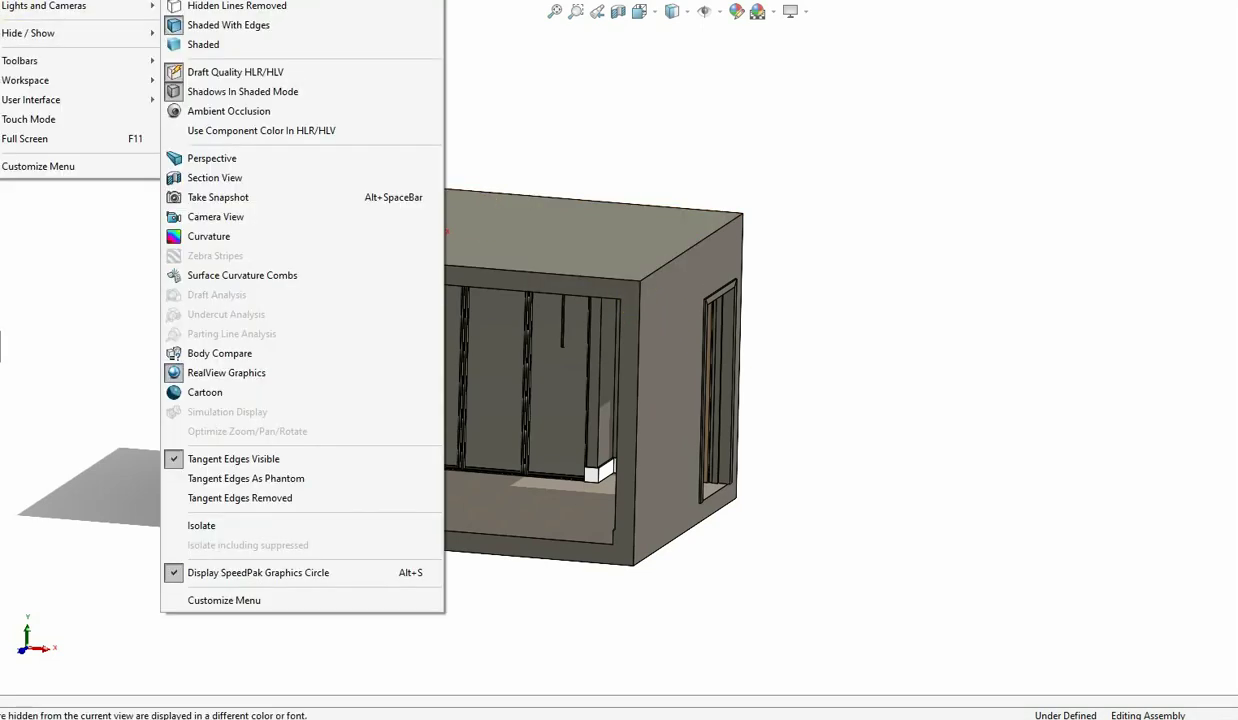
pyautogui.click(182, 159)
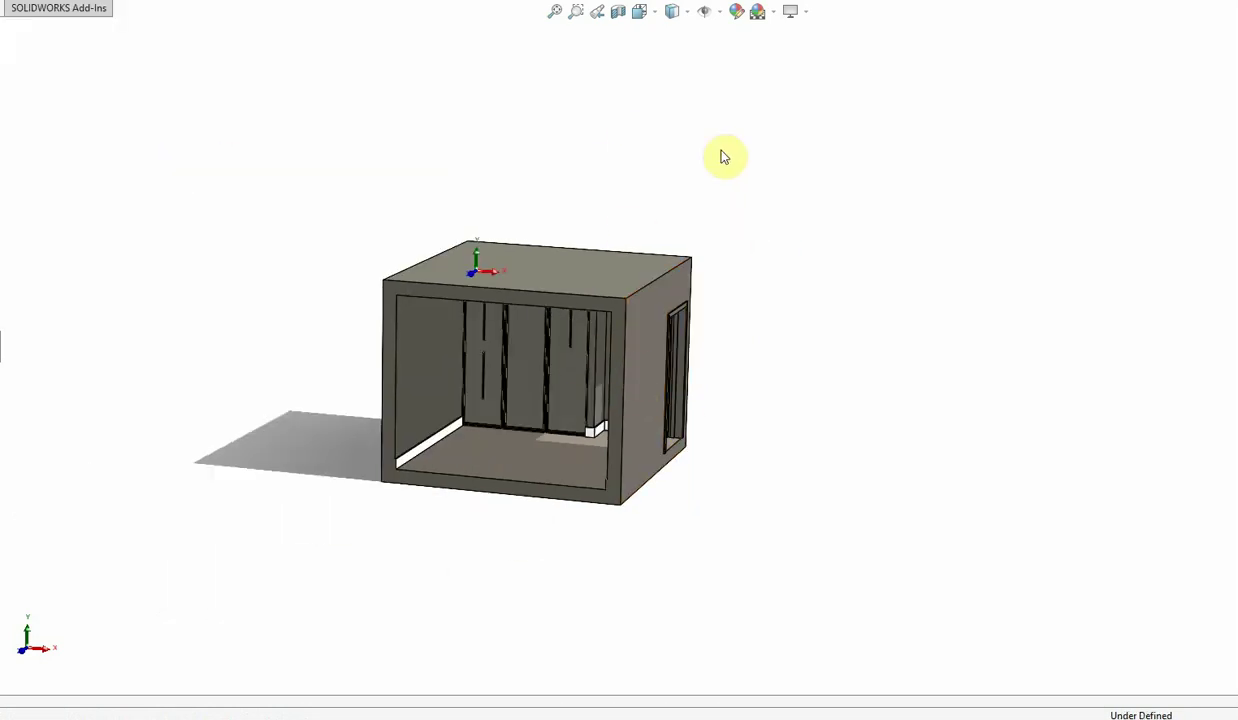
pyautogui.hotkey('ctrl', '1')
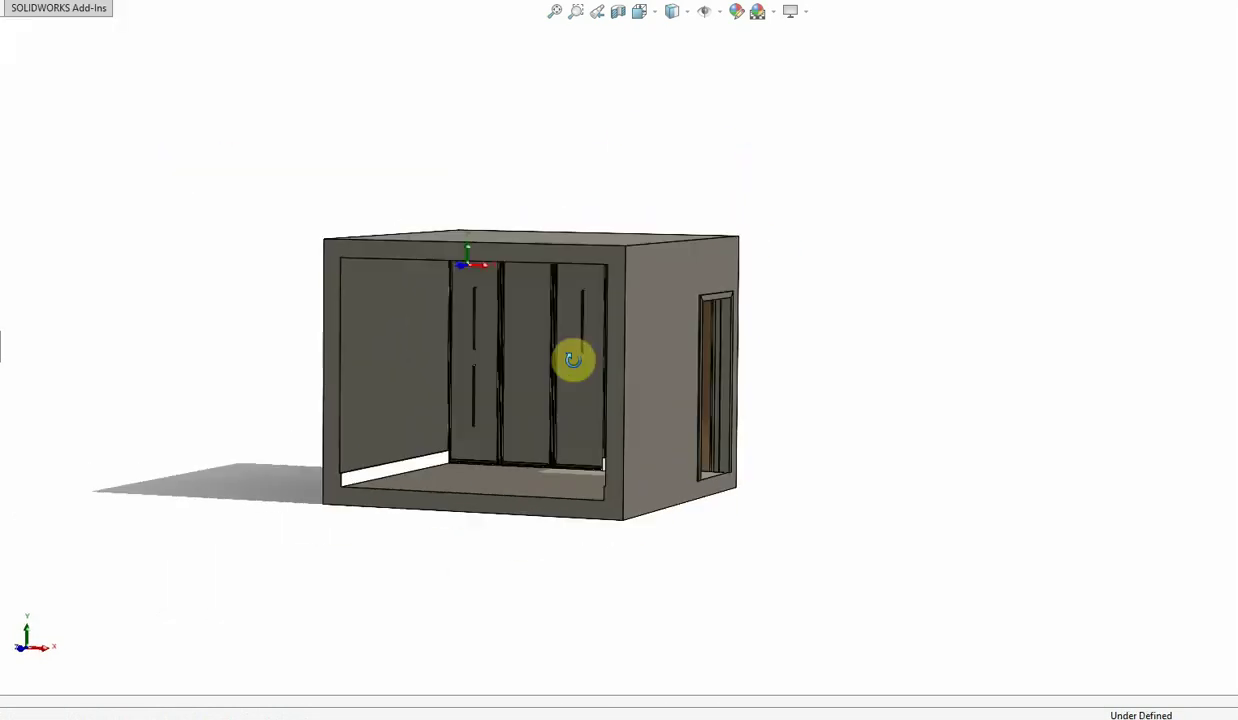
# Orbit and zoom around the three-panel sliding wardrobe doors and the room box from several angles.
pyautogui.scroll(-3, 589, 348)
pyautogui.moveTo(575, 359)
pyautogui.mouseDown(button='middle')
pyautogui.moveTo(555, 359)
pyautogui.moveTo(566, 372)
pyautogui.moveTo(567, 351)
pyautogui.mouseUp(button='middle')
pyautogui.scroll(-2, 628, 325)
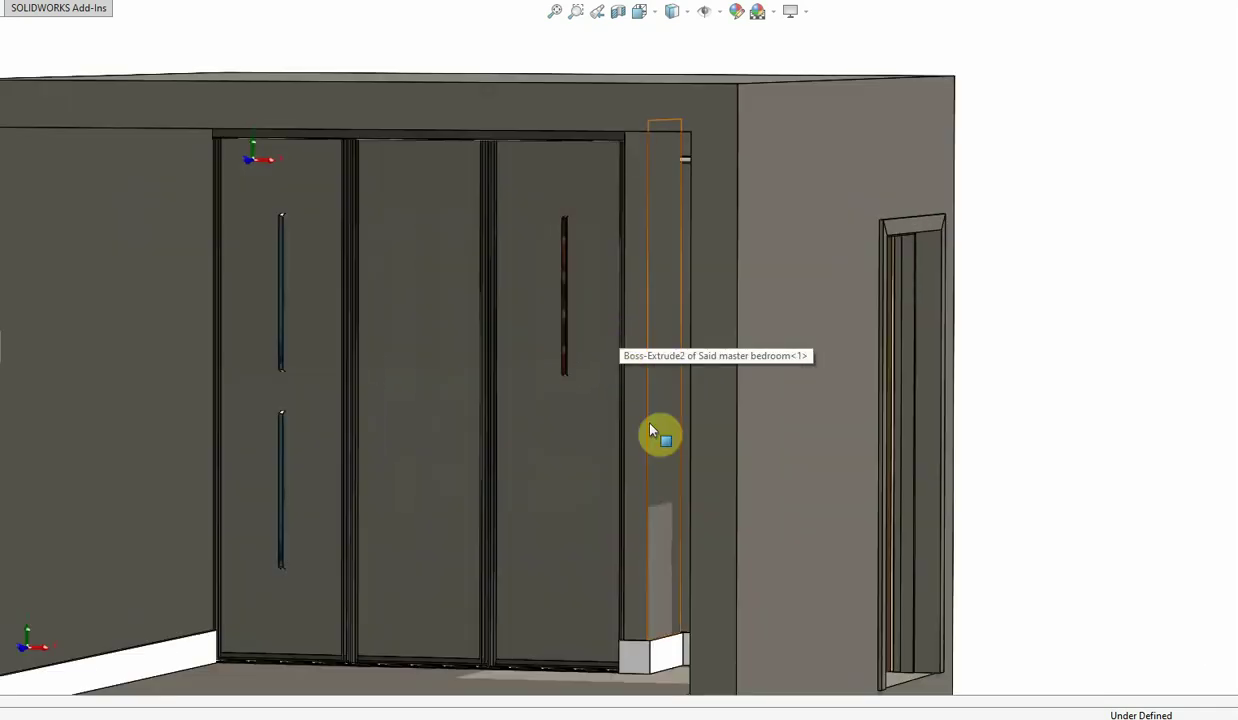
pyautogui.moveTo(608, 506)
pyautogui.mouseDown(button='middle')
pyautogui.moveTo(575, 497)
pyautogui.moveTo(588, 511)
pyautogui.moveTo(586, 500)
pyautogui.mouseUp(button='middle')
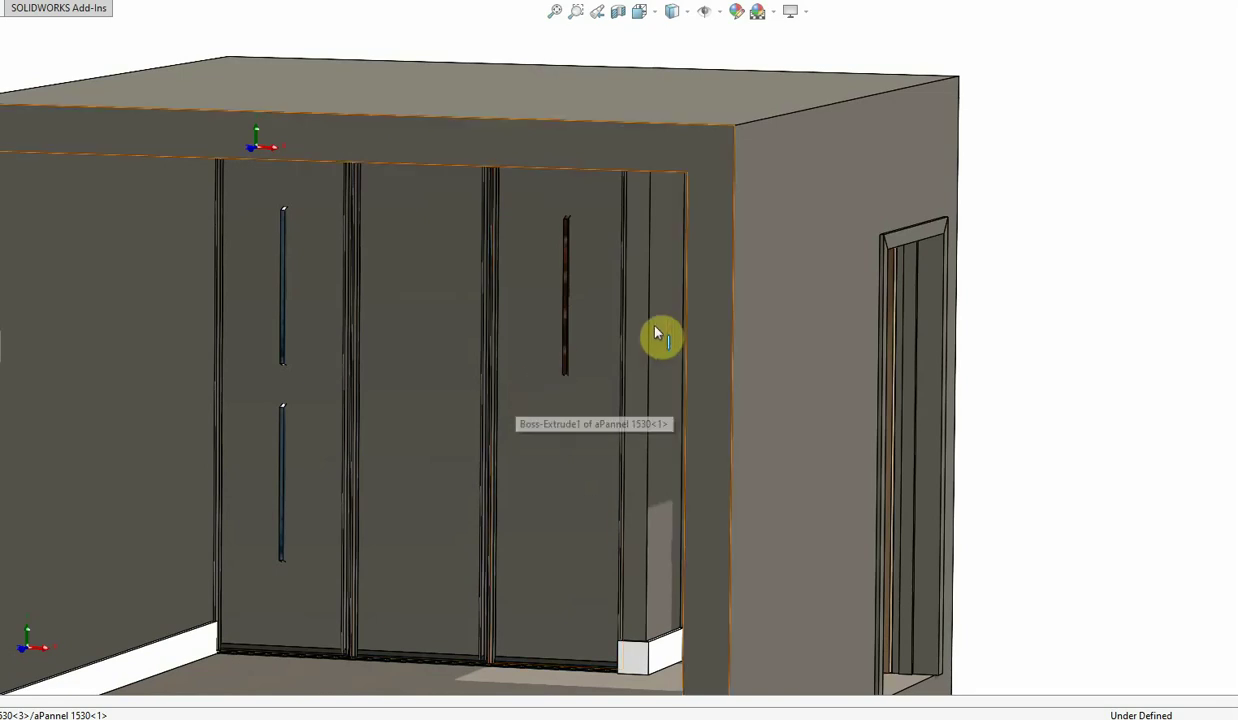
pyautogui.scroll(-2, 700, 338)
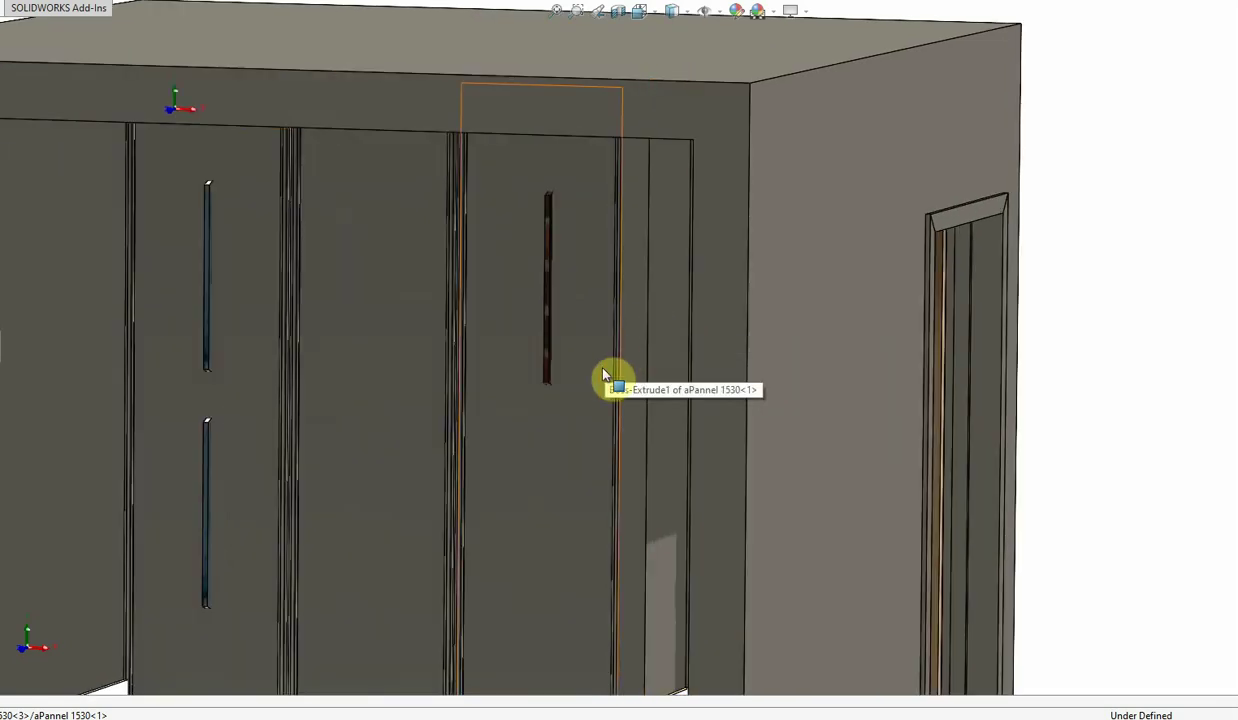
pyautogui.moveTo(541, 372)
pyautogui.mouseDown(button='middle')
pyautogui.moveTo(550, 381)
pyautogui.moveTo(553, 321)
pyautogui.moveTo(540, 358)
pyautogui.moveTo(564, 370)
pyautogui.mouseUp(button='middle')
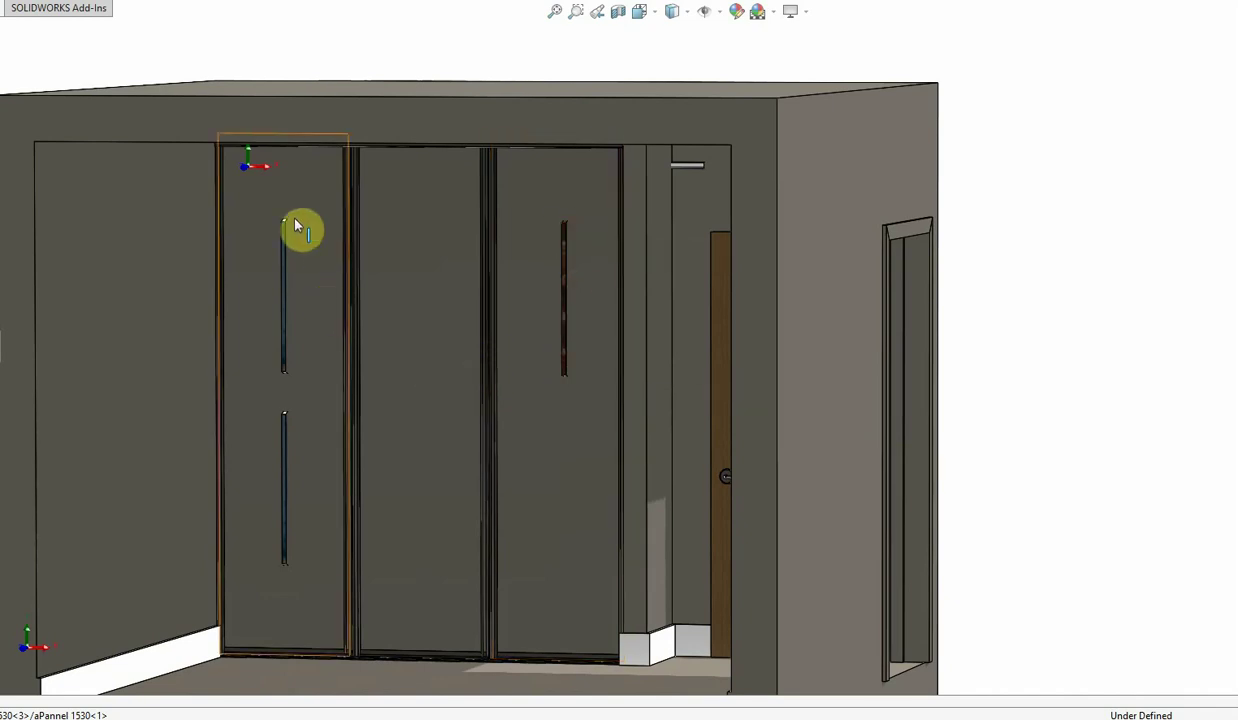
pyautogui.moveTo(525, 354); pyautogui.dragTo(594, 282, button='middle')
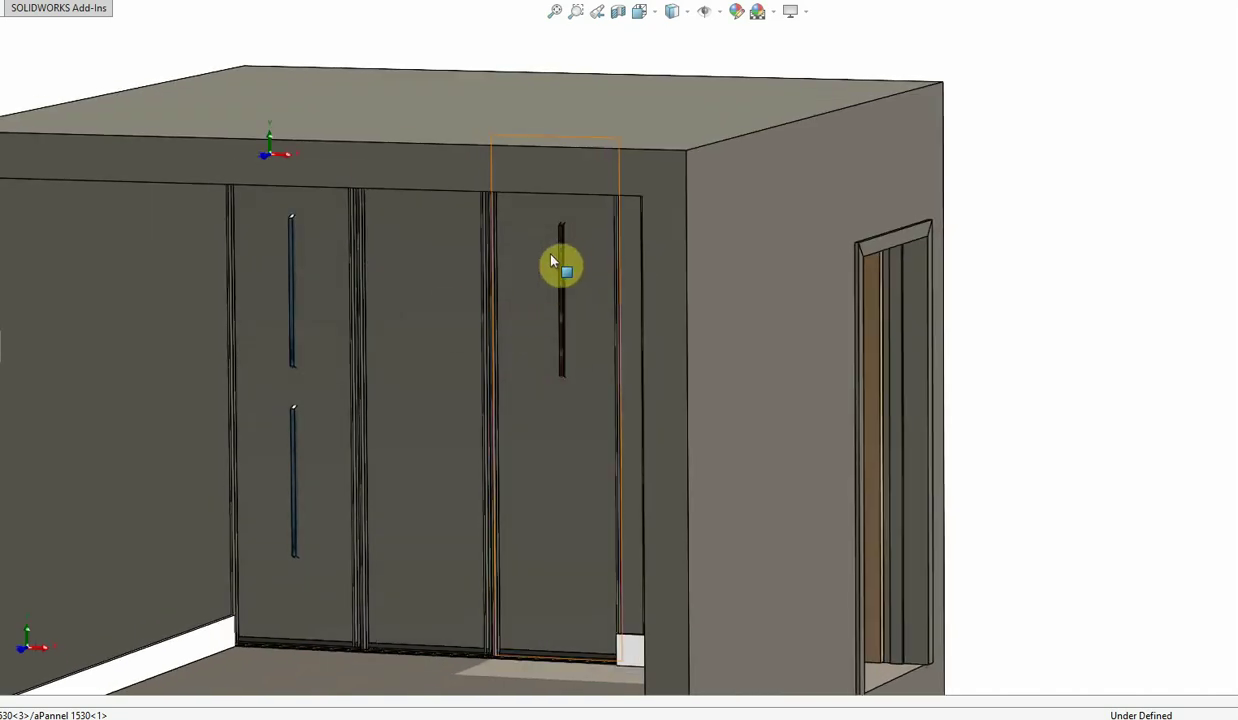
pyautogui.scroll(5, 641, 342)
pyautogui.moveTo(641, 342); pyautogui.dragTo(689, 364, button='middle')
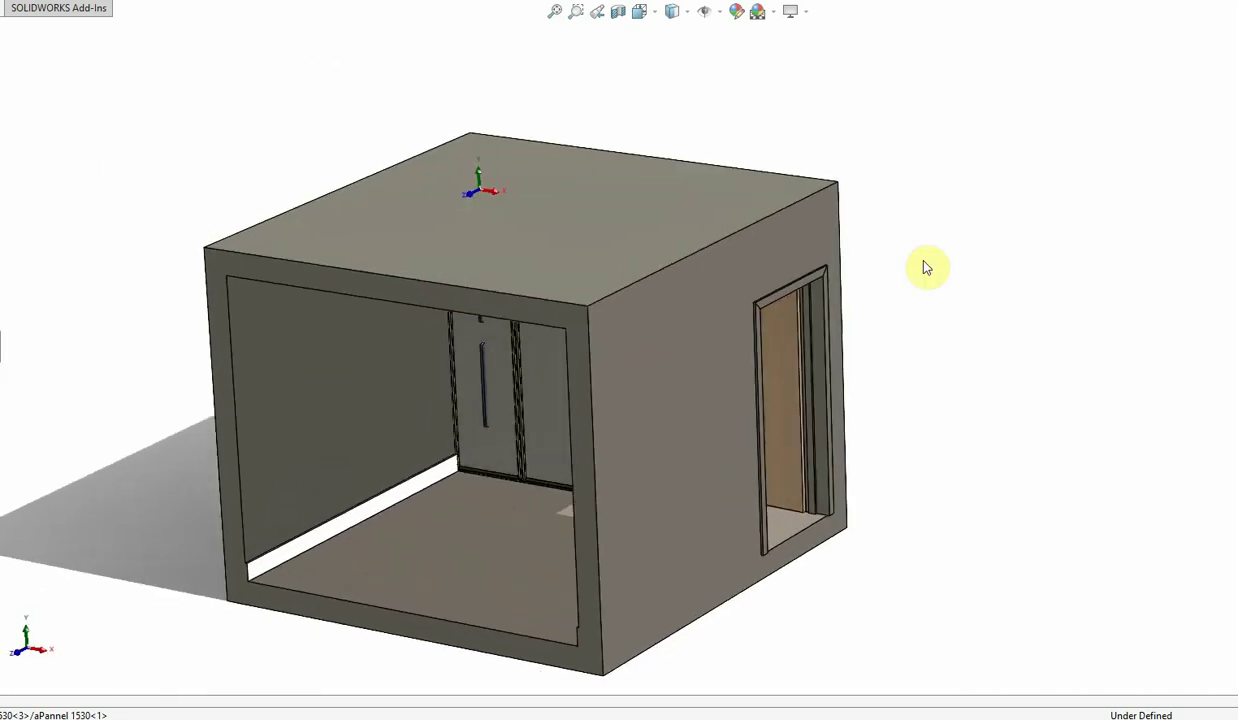
pyautogui.scroll(-2, 970, 224)
# Make the room shell transparent and orbit to look into the closet interior.
pyautogui.rightClick(645, 205)
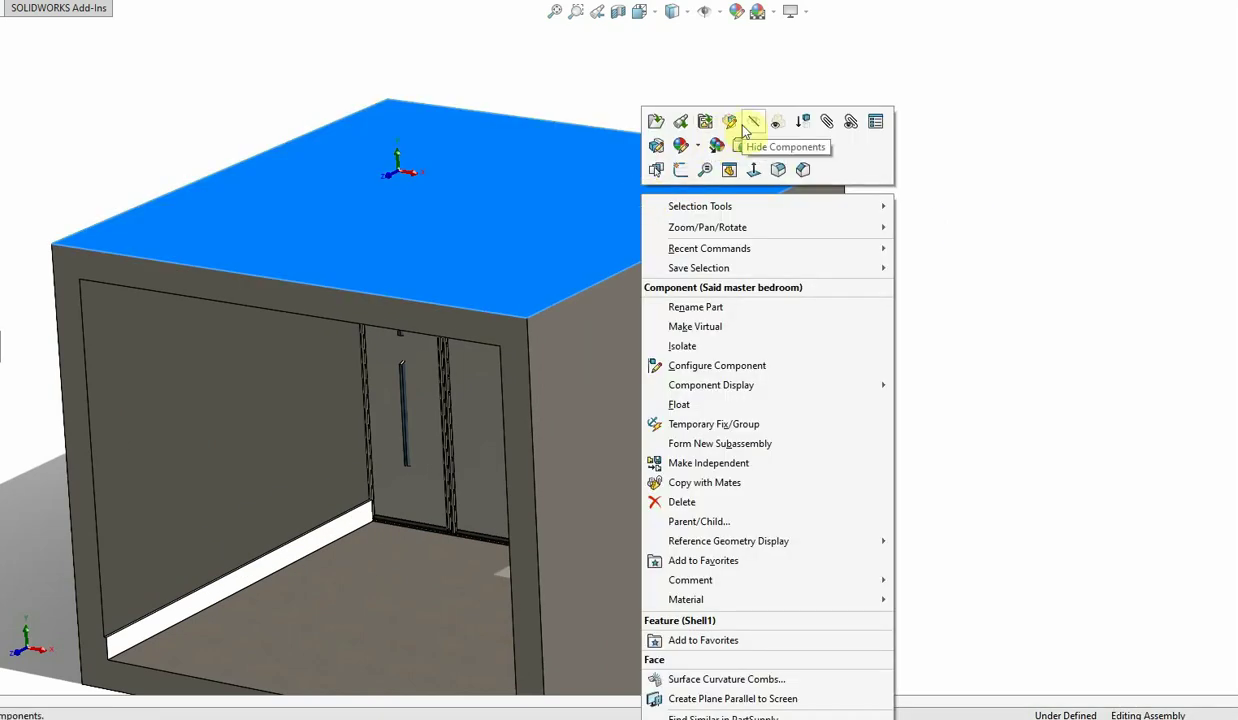
pyautogui.click(777, 124)
pyautogui.moveTo(774, 122); pyautogui.dragTo(601, 185, button='middle')
pyautogui.scroll(-3, 715, 205)
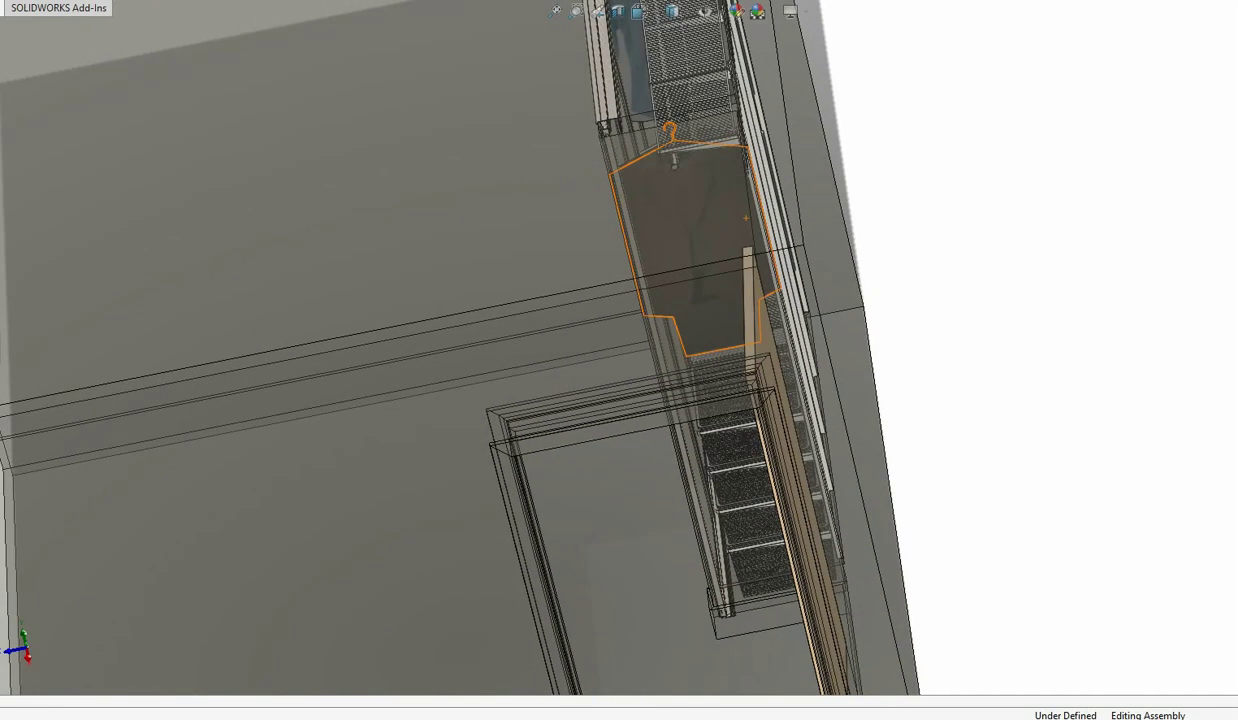
pyautogui.moveTo(732, 166); pyautogui.dragTo(822, 168, button='middle')
# Measure the area of a closet face and the distance to the top rail edge.
pyautogui.click(808, 146)
pyautogui.scroll(5, 738, 171)
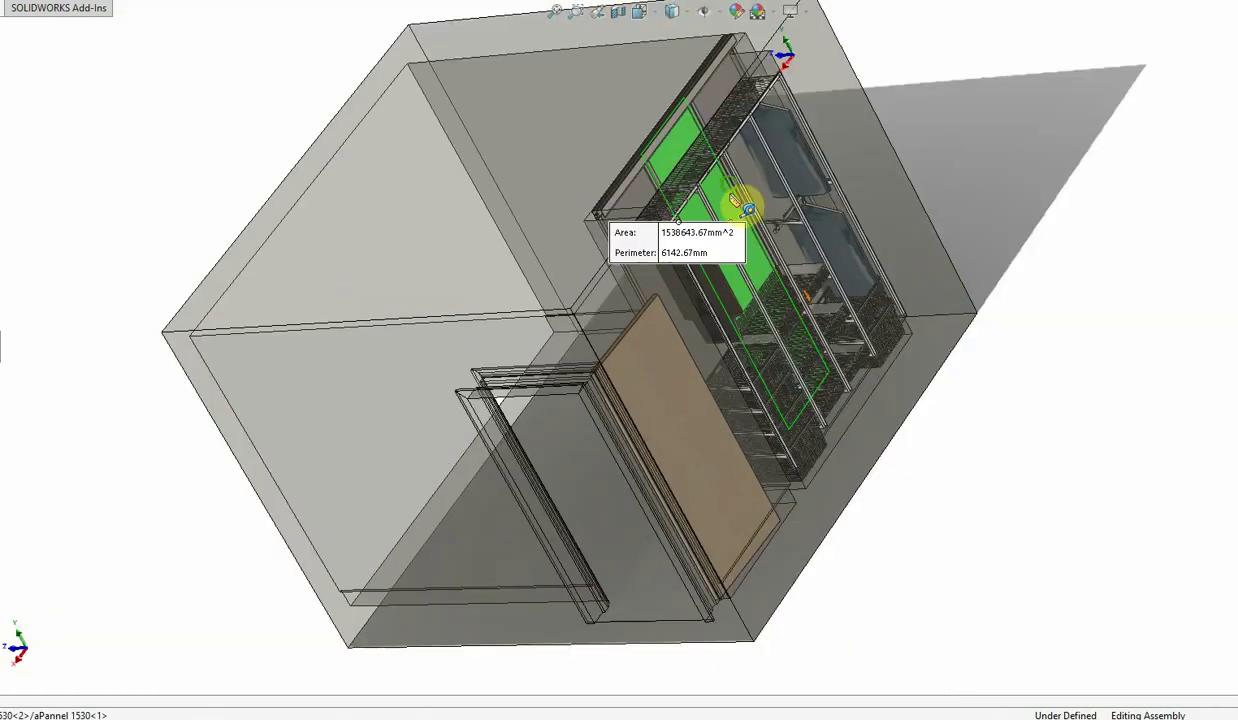
pyautogui.moveTo(738, 171); pyautogui.dragTo(822, 146, button='middle')
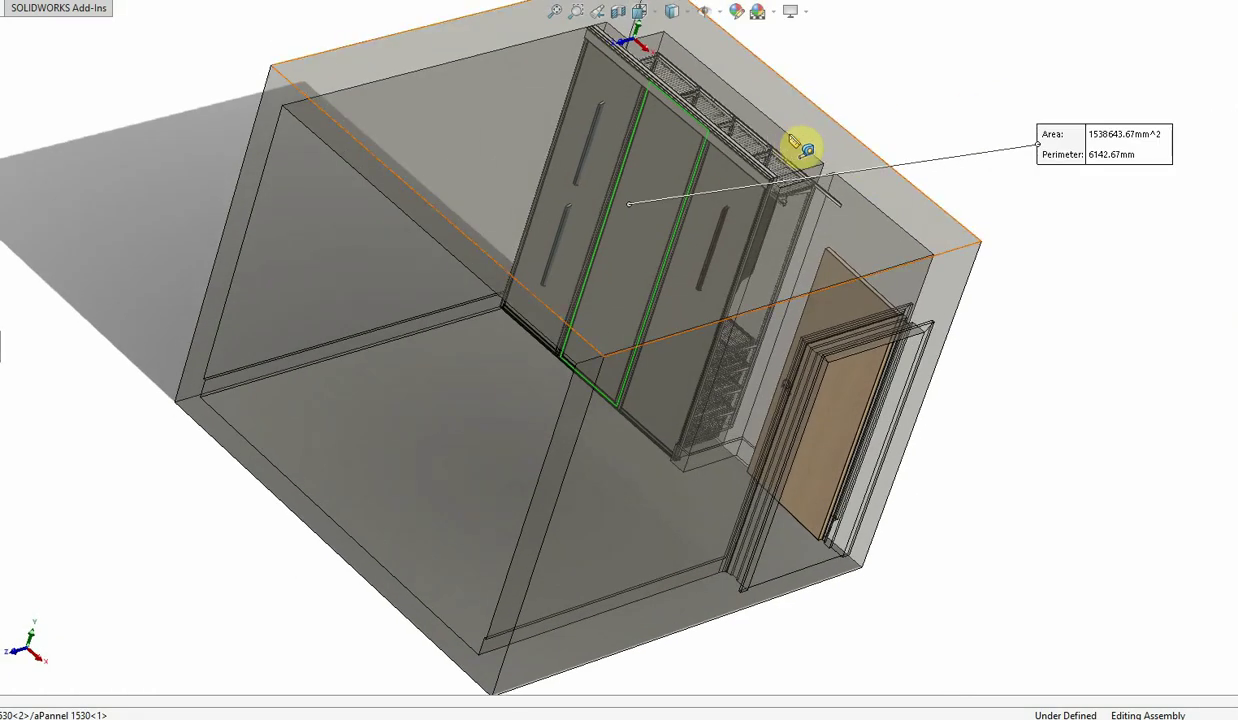
pyautogui.click(789, 134)
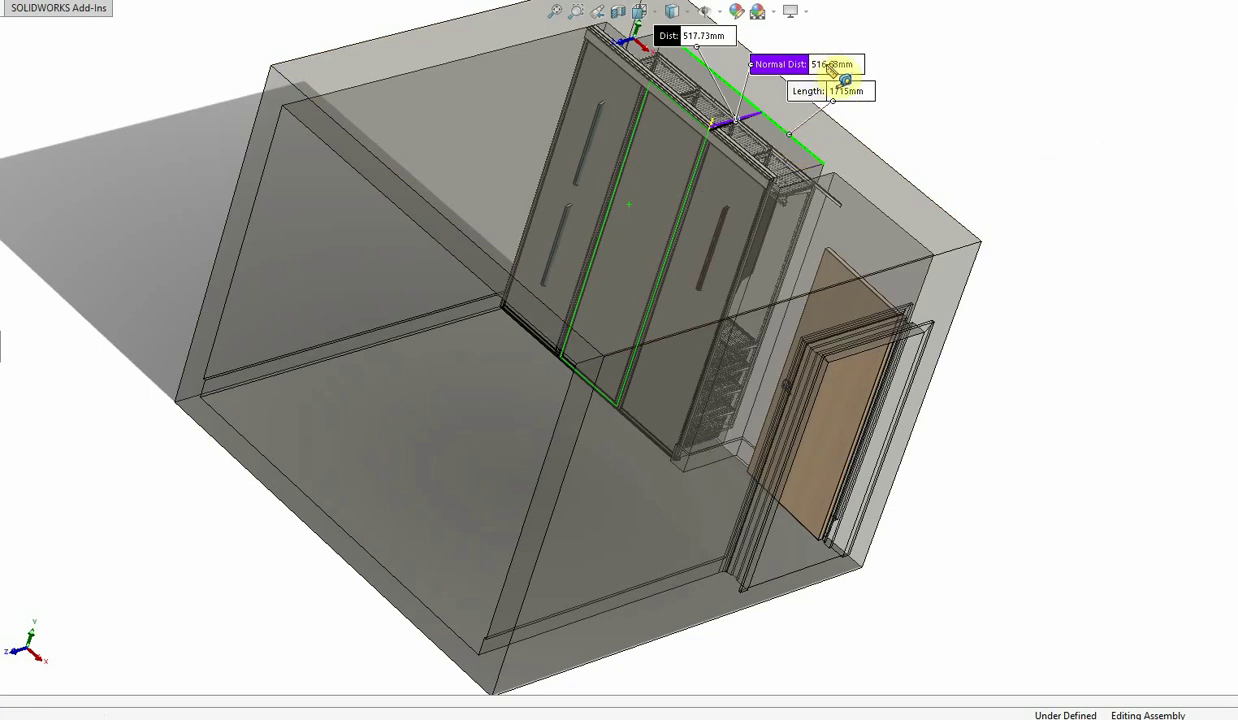
pyautogui.moveTo(926, 130); pyautogui.dragTo(799, 166, button='middle')
pyautogui.scroll(-3, 782, 174)
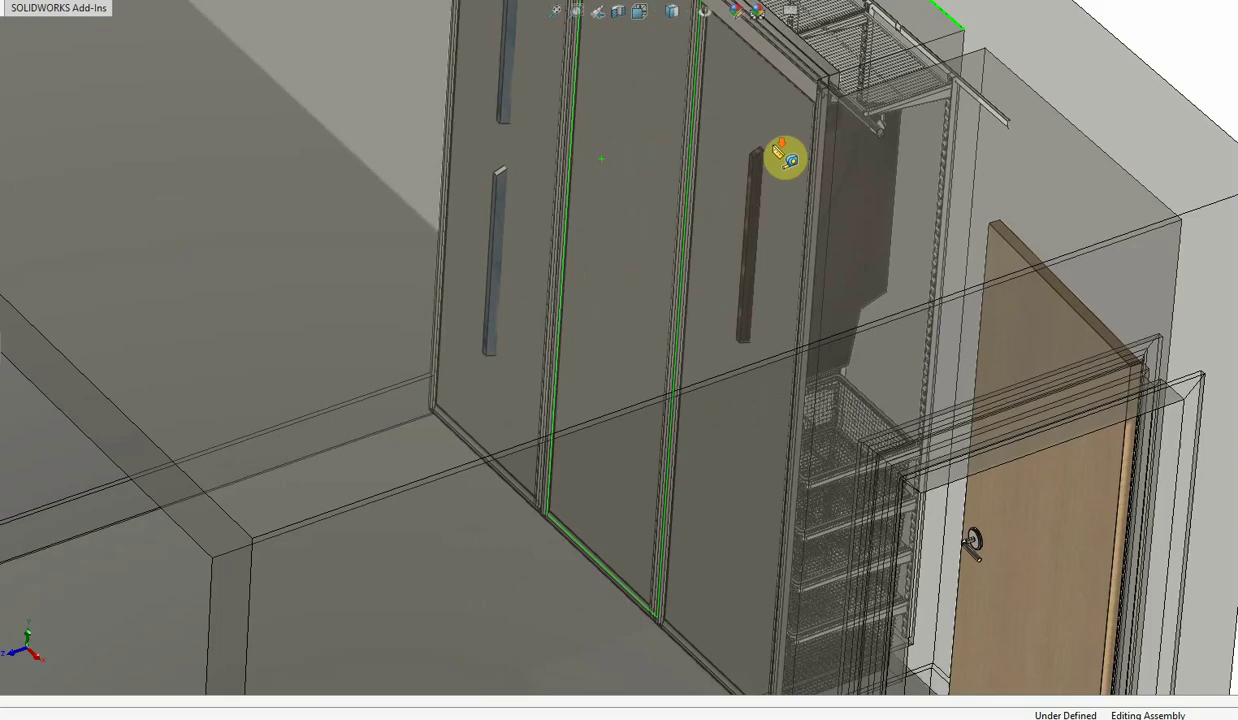
pyautogui.scroll(2, 783, 215)
# Clear the measurement selections and callouts, then orbit toward the room's top.
pyautogui.rightClick(913, 103)
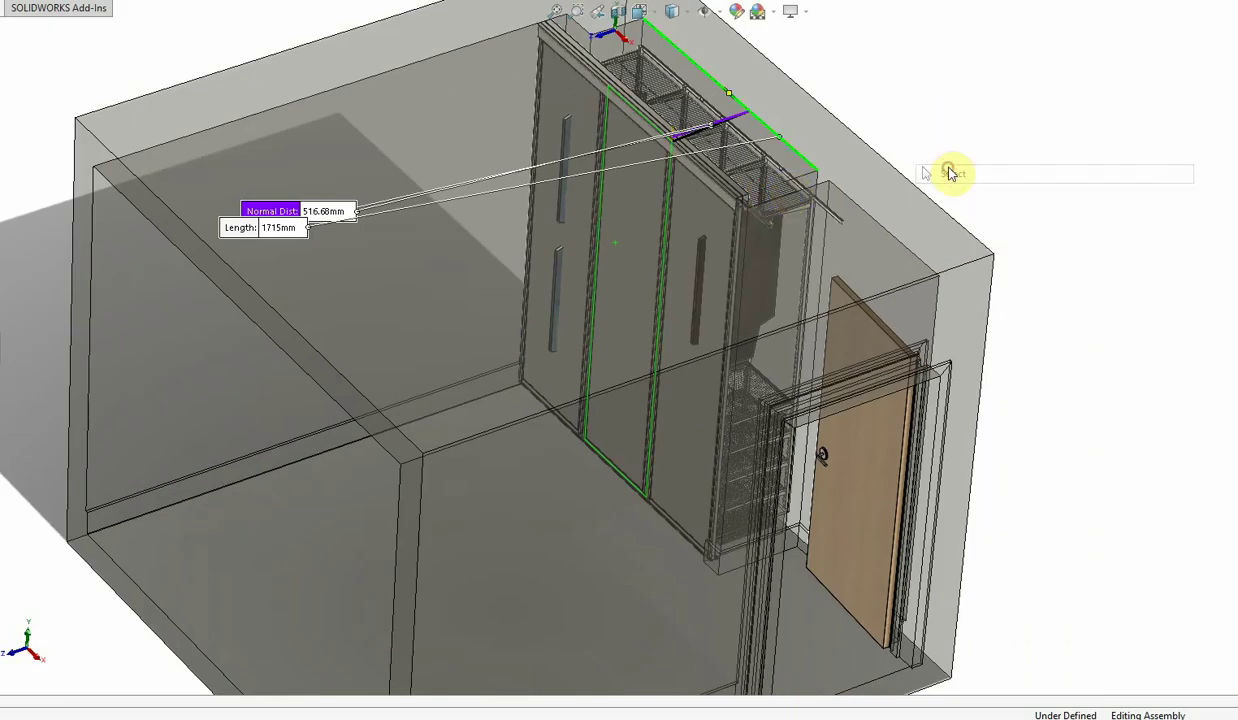
pyautogui.click(1030, 152)
pyautogui.moveTo(787, 171); pyautogui.dragTo(720, 128, button='middle')
pyautogui.scroll(-8, 821, 276)
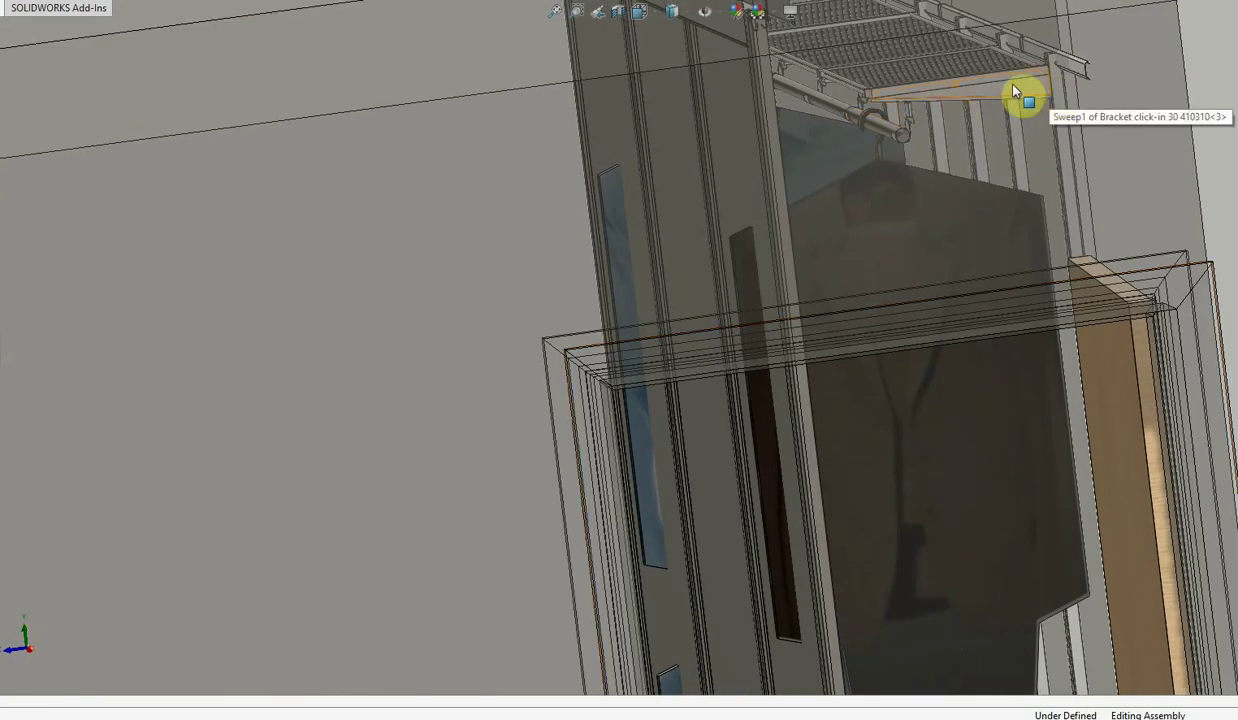
pyautogui.click(901, 140)
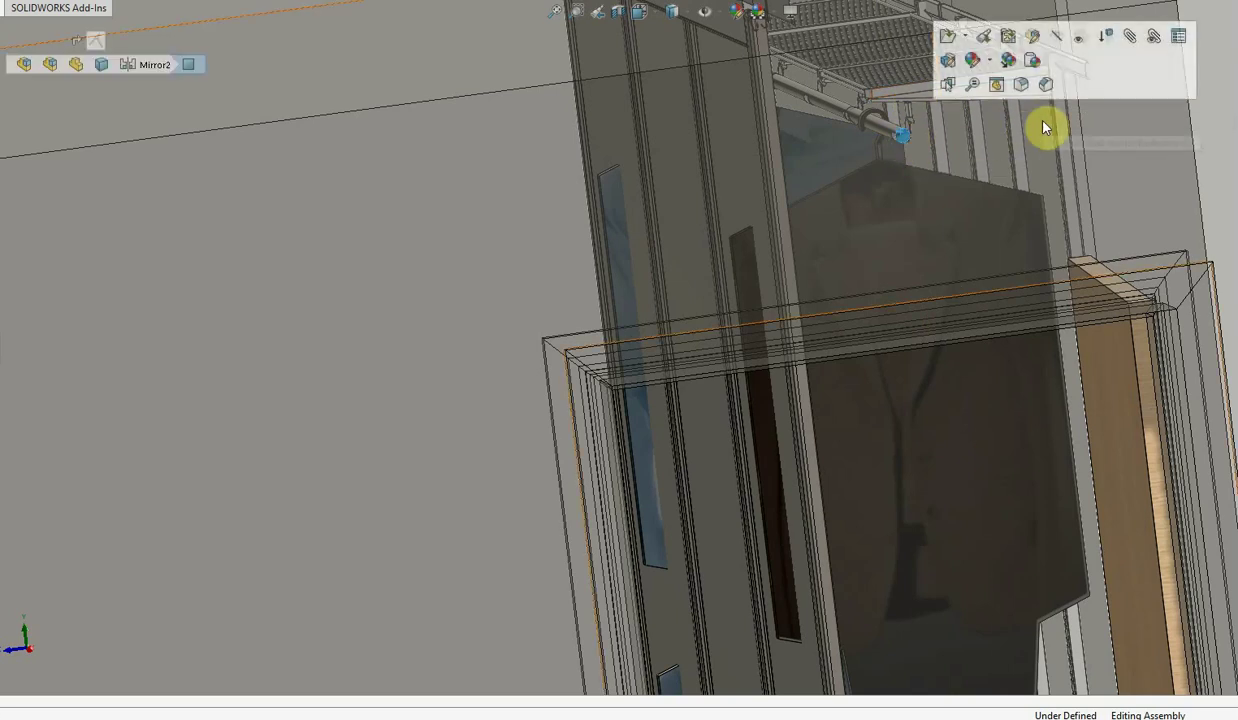
pyautogui.scroll(5, 1050, 150)
pyautogui.click(1061, 195)
pyautogui.scroll(-3, 922, 208)
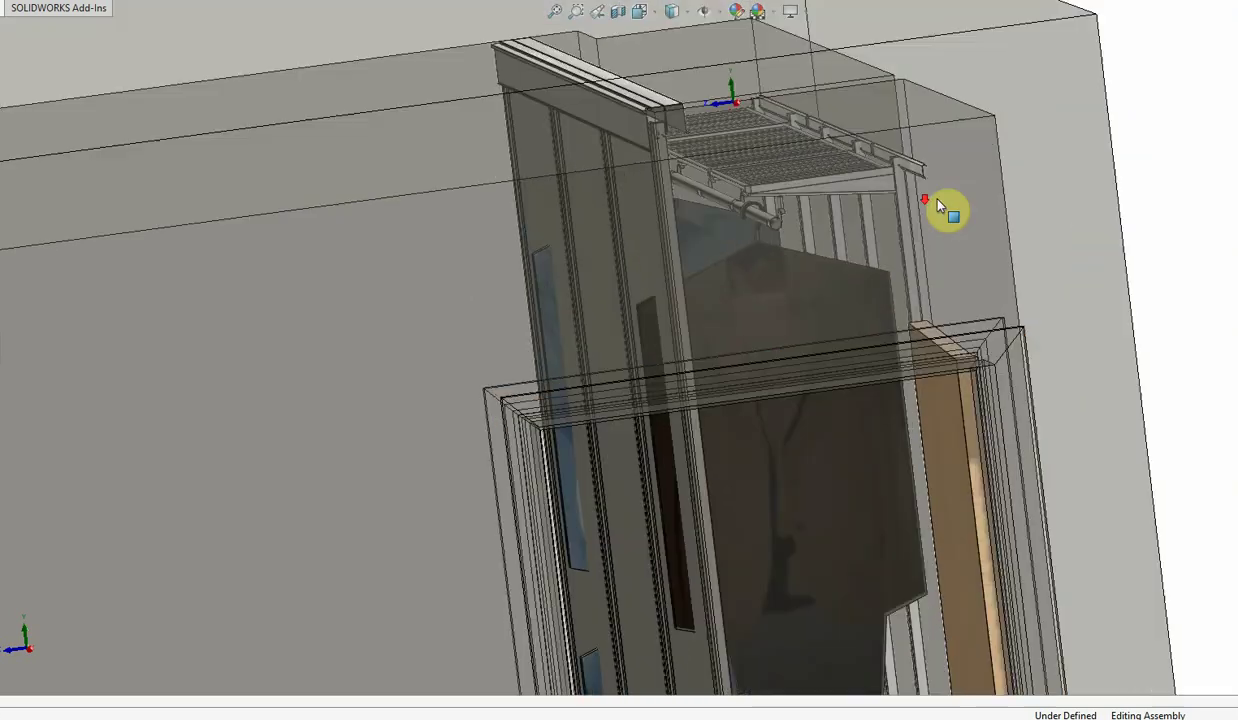
pyautogui.moveTo(922, 208); pyautogui.dragTo(864, 245, button='middle')
pyautogui.scroll(2, 1005, 300)
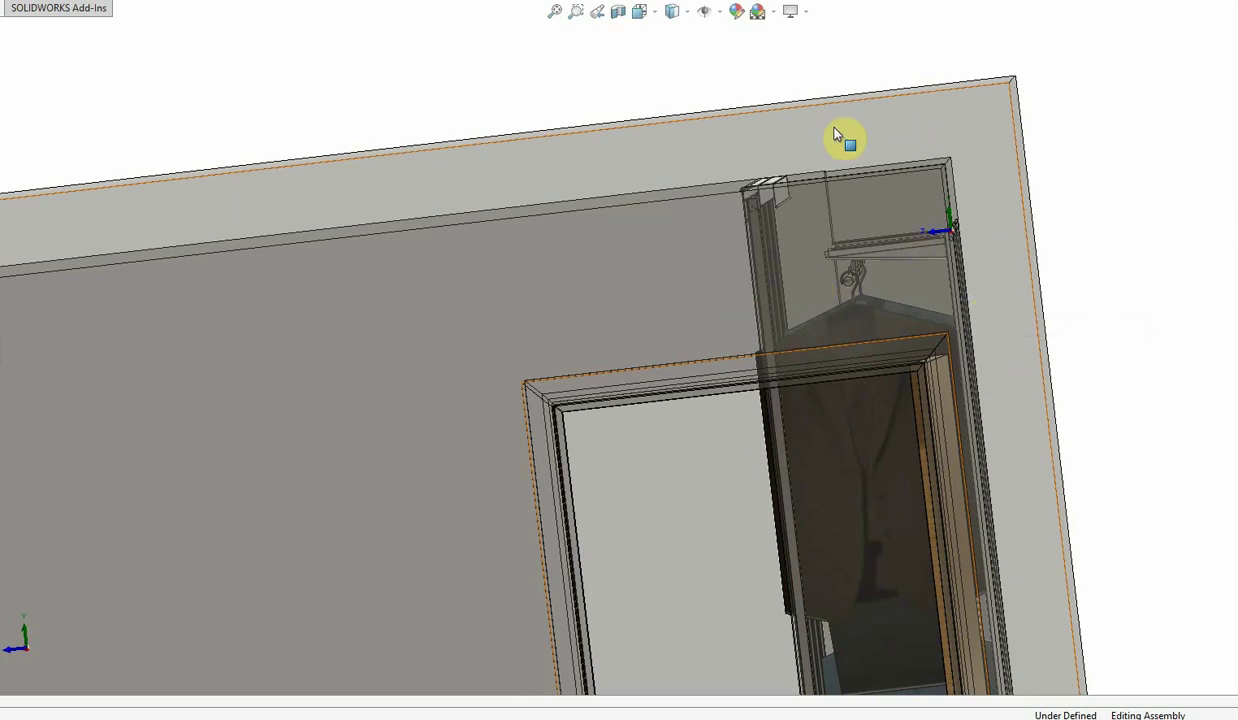
pyautogui.moveTo(915, 318); pyautogui.dragTo(678, 342, button='middle')
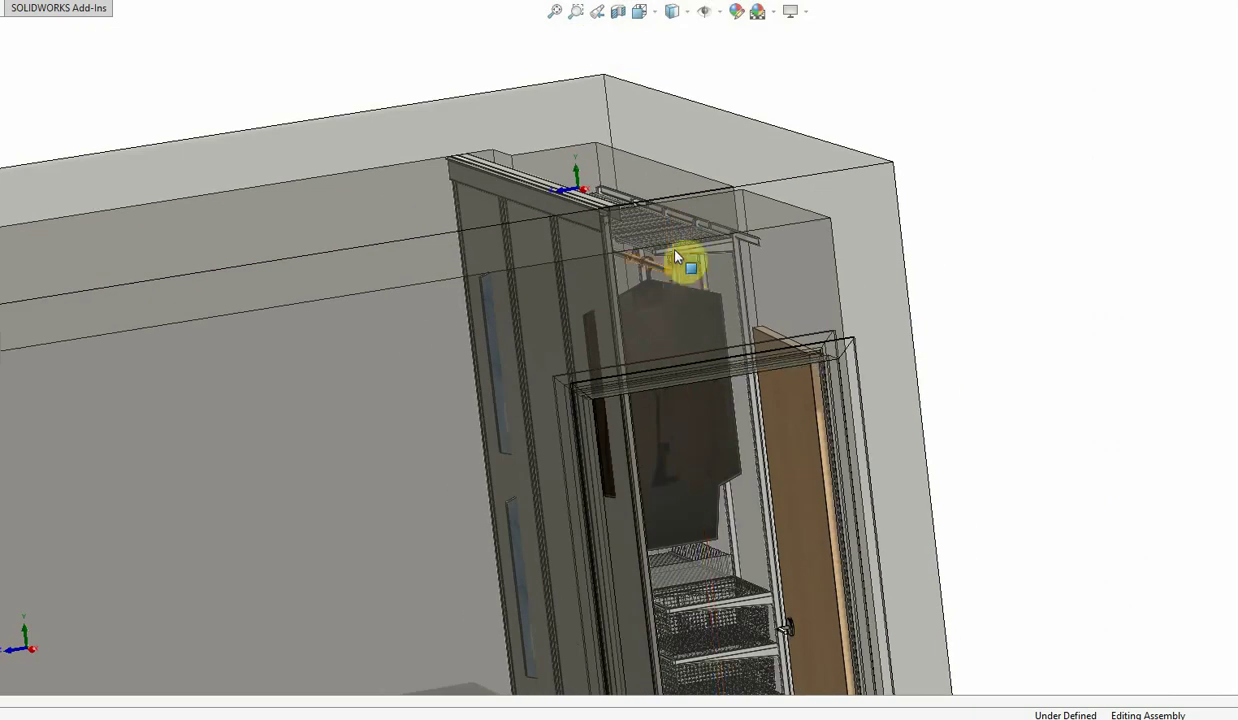
pyautogui.moveTo(663, 282); pyautogui.dragTo(730, 310, button='middle')
pyautogui.scroll(-3, 750, 302)
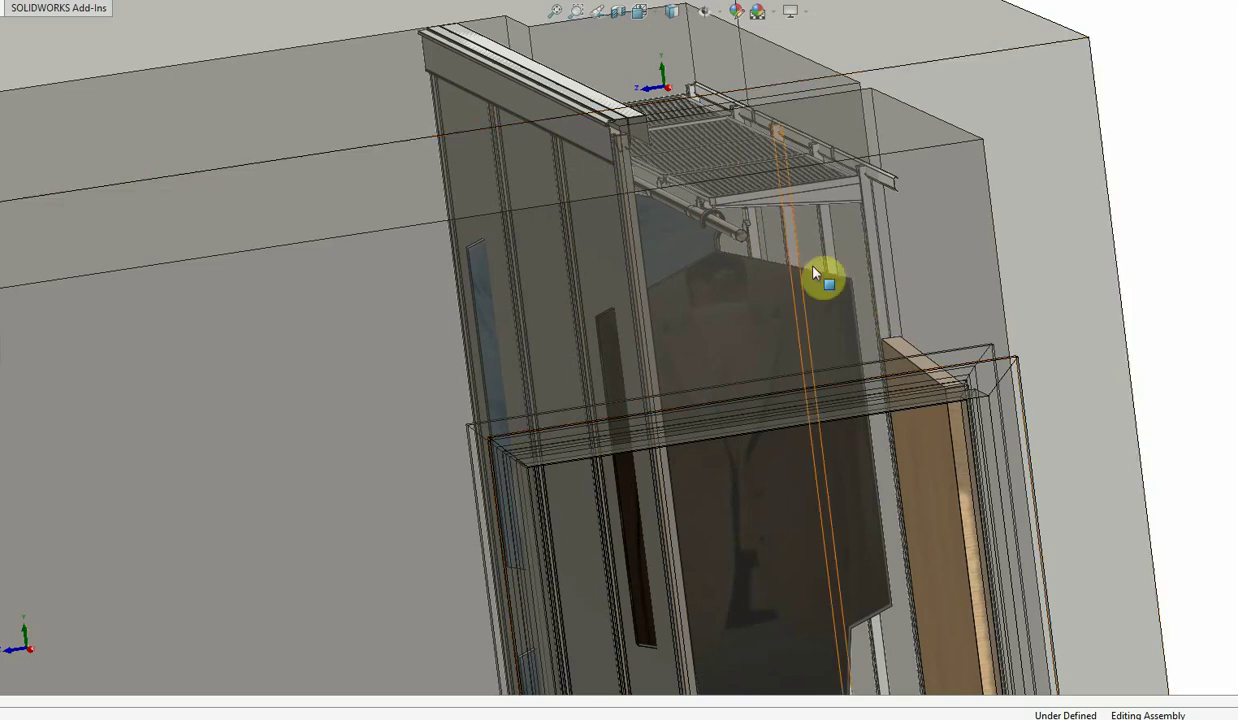
pyautogui.moveTo(804, 265); pyautogui.dragTo(768, 207, button='middle')
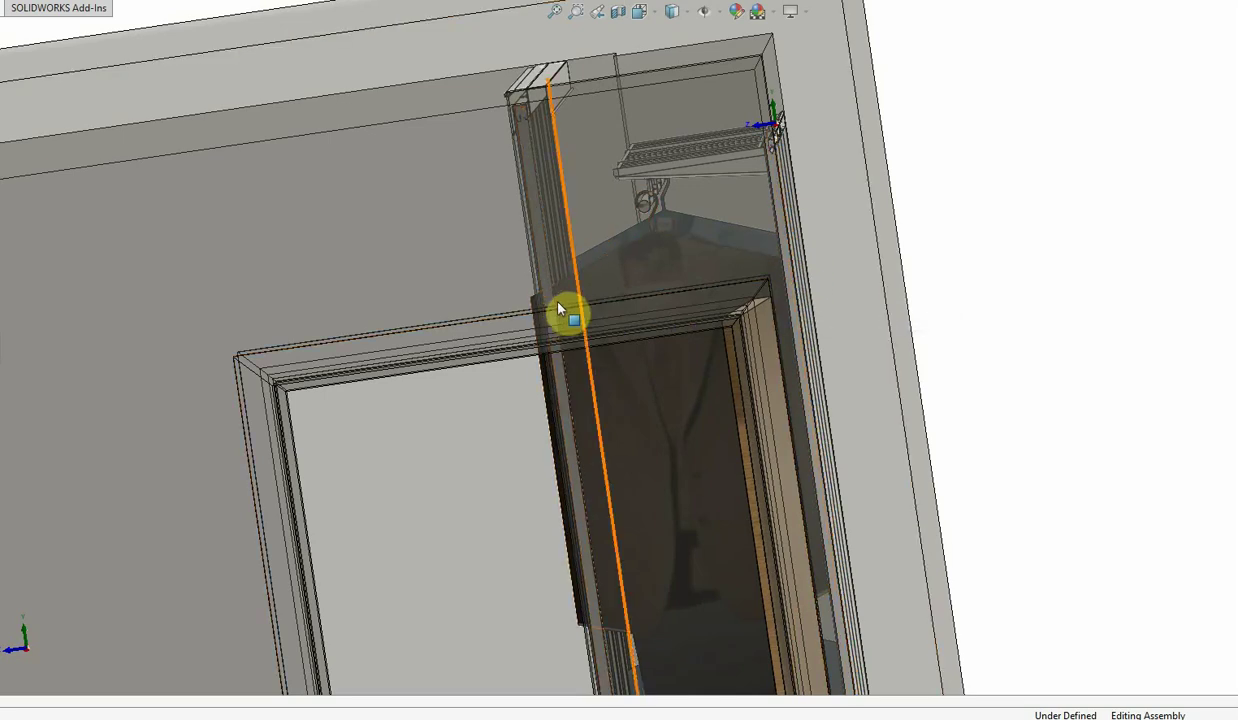
pyautogui.moveTo(620, 213); pyautogui.dragTo(611, 287, button='middle')
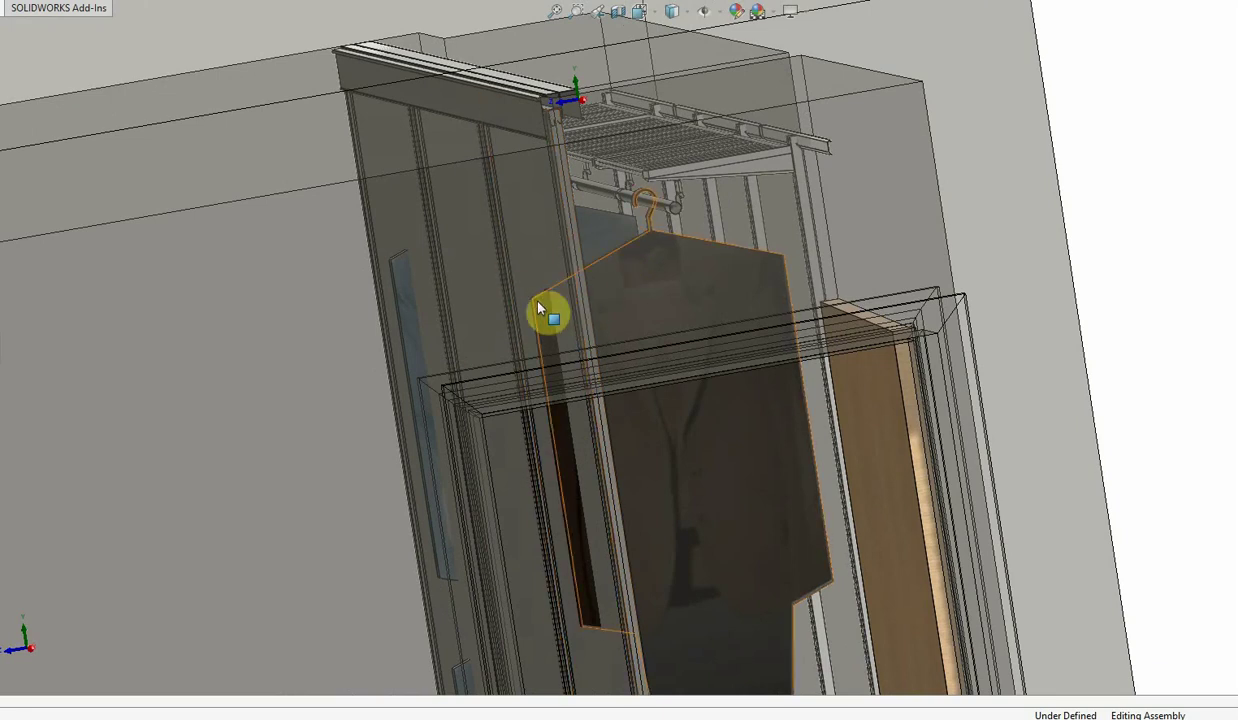
pyautogui.moveTo(772, 270); pyautogui.dragTo(674, 251, button='middle')
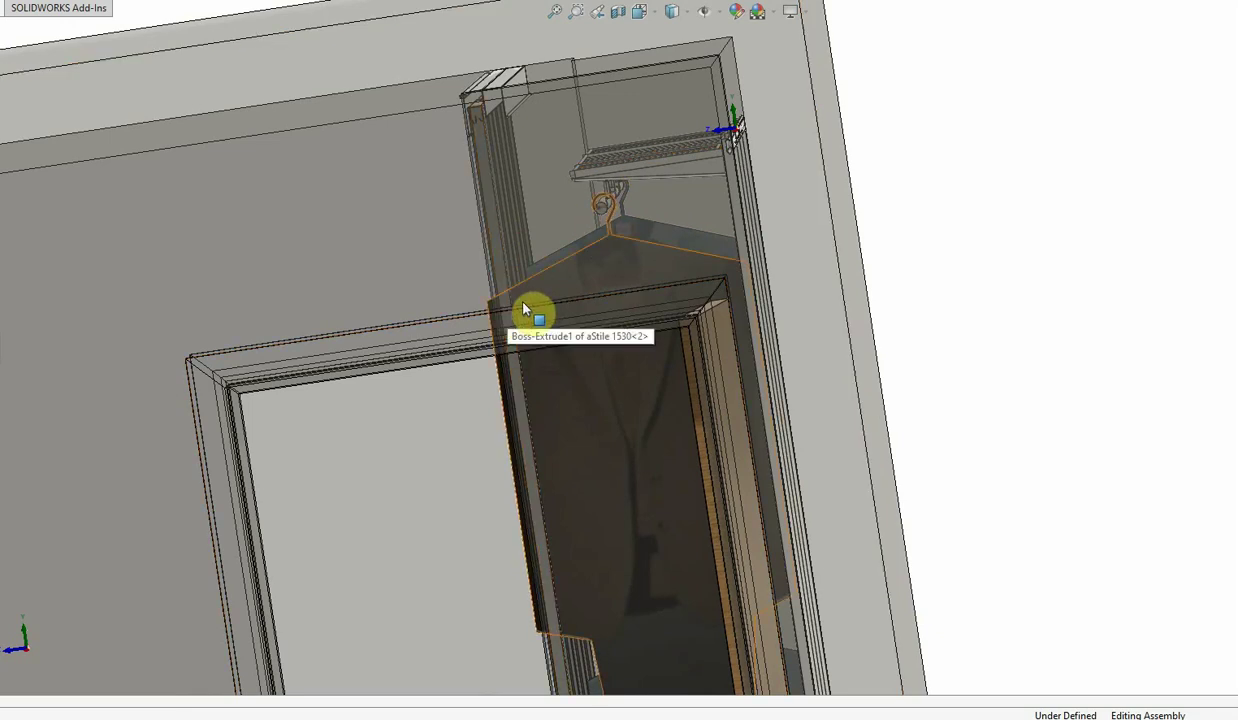
pyautogui.scroll(3, 677, 230)
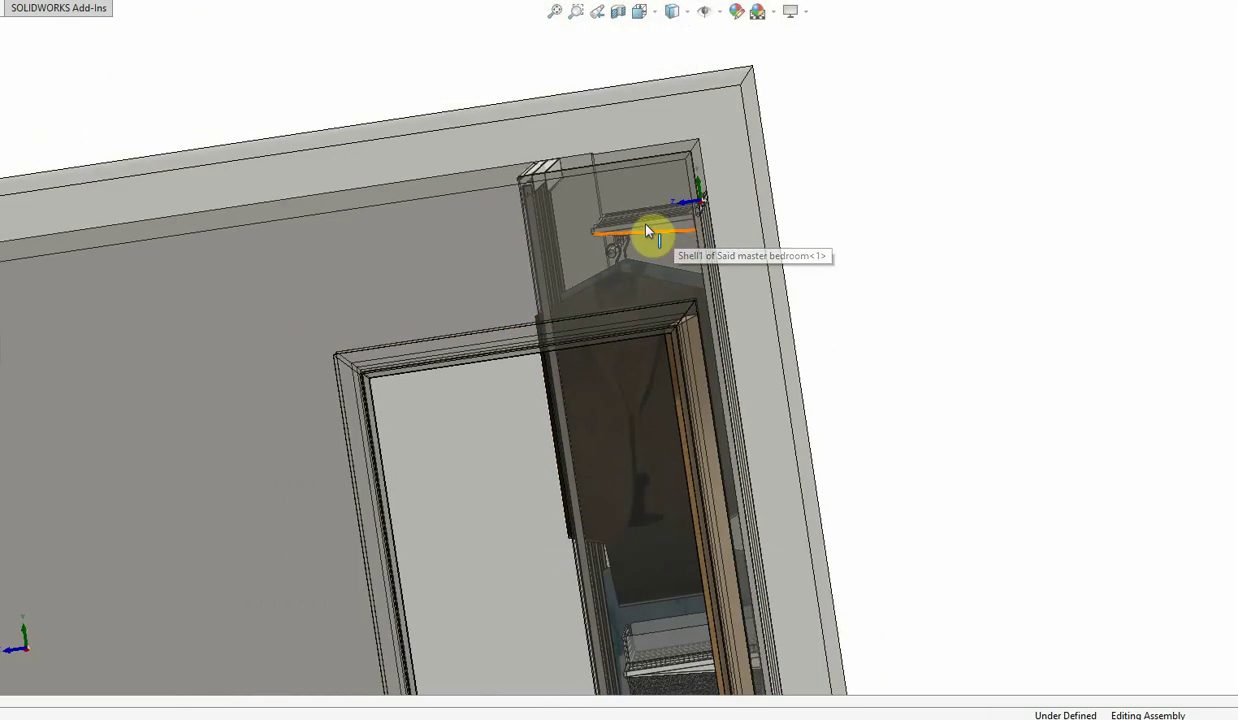
pyautogui.moveTo(638, 243); pyautogui.dragTo(666, 255, button='middle')
pyautogui.scroll(5, 639, 200)
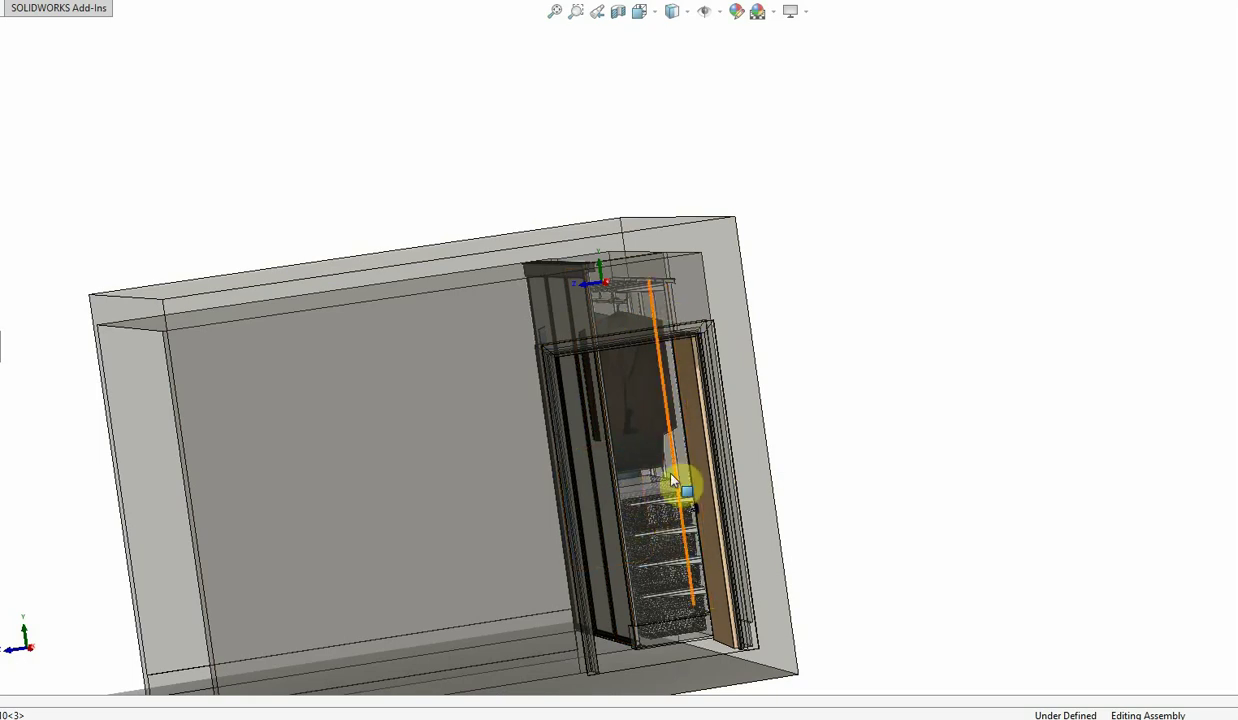
pyautogui.moveTo(655, 478); pyautogui.dragTo(731, 487, button='middle')
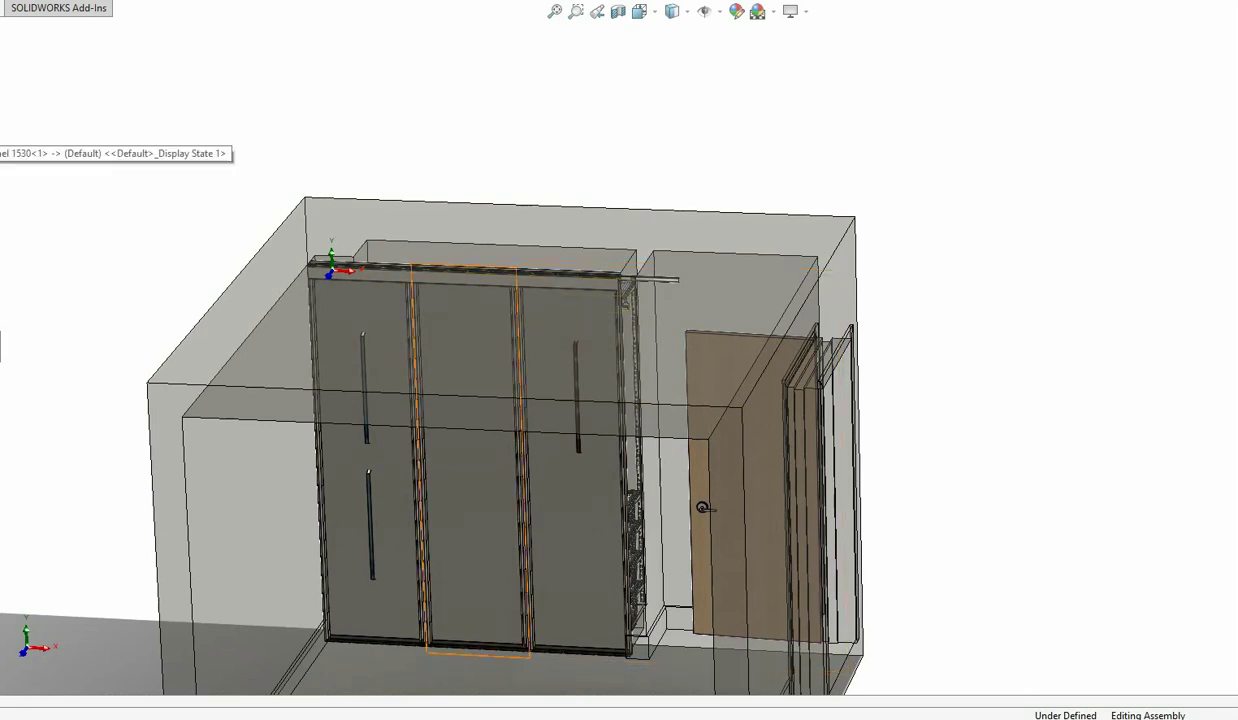
# Select the wardrobe's sliding door components and hide them, then view down into the closet.
pyautogui.rightClick(2, 140)
pyautogui.click(185, 138)
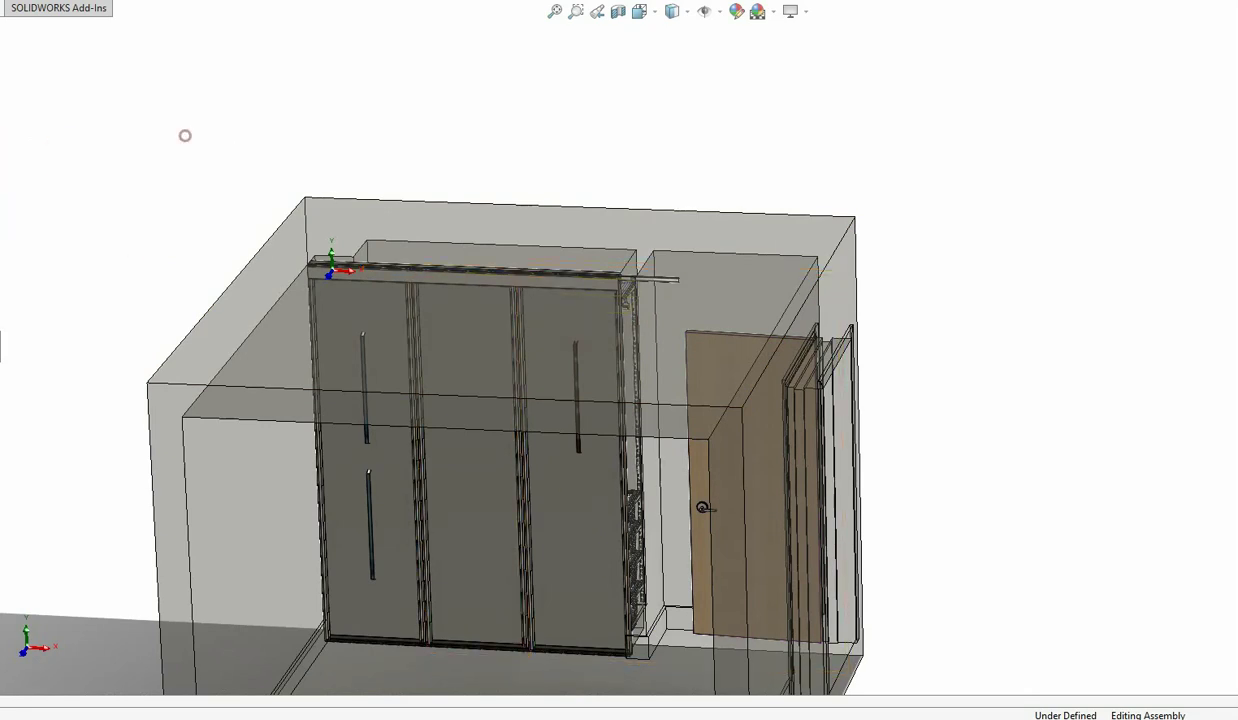
pyautogui.click(140, 165)
pyautogui.rightClick(2, 347)
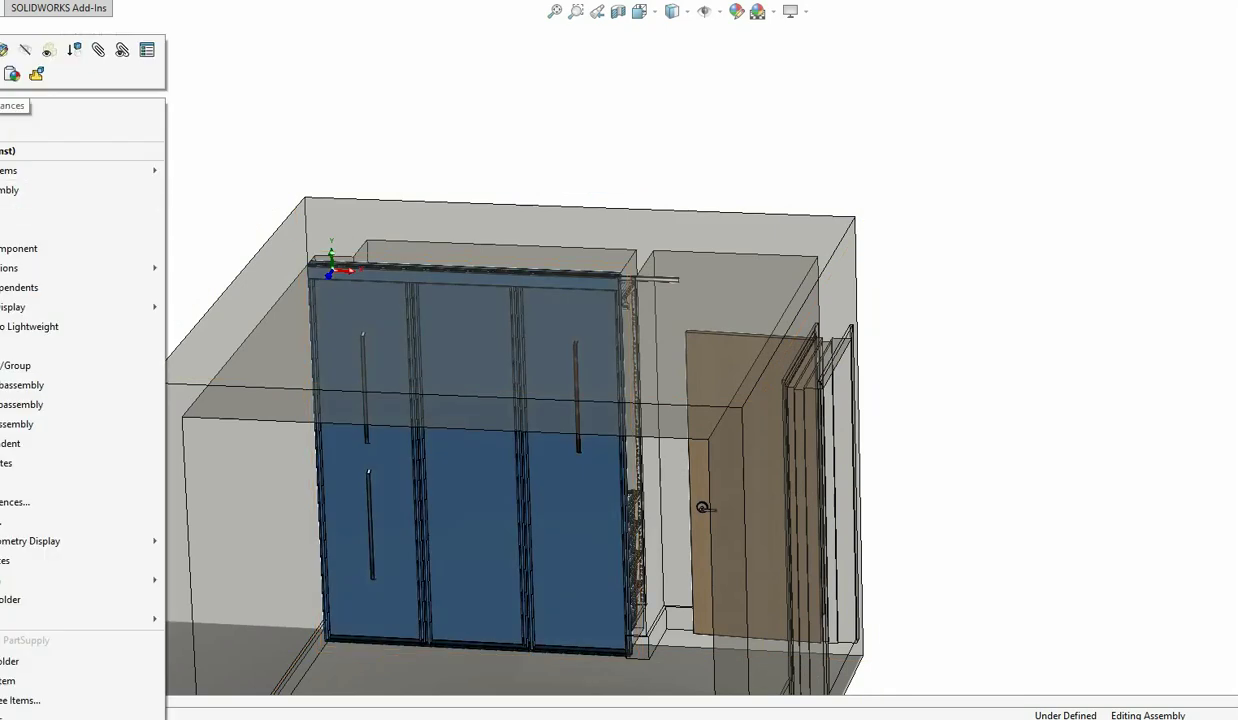
pyautogui.click(26, 52)
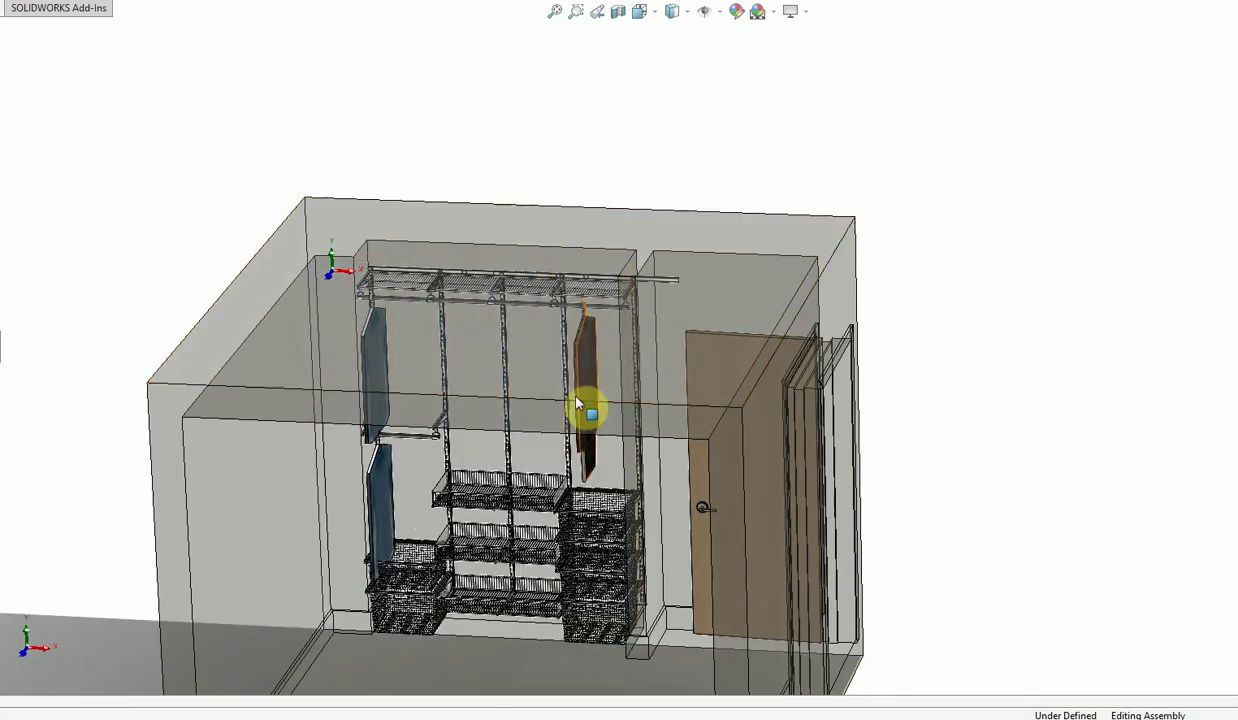
pyautogui.moveTo(591, 354)
pyautogui.mouseDown(button='middle')
pyautogui.moveTo(580, 331)
pyautogui.moveTo(613, 359)
pyautogui.moveTo(587, 405)
pyautogui.moveTo(602, 400)
pyautogui.moveTo(602, 447)
pyautogui.mouseUp(button='middle')
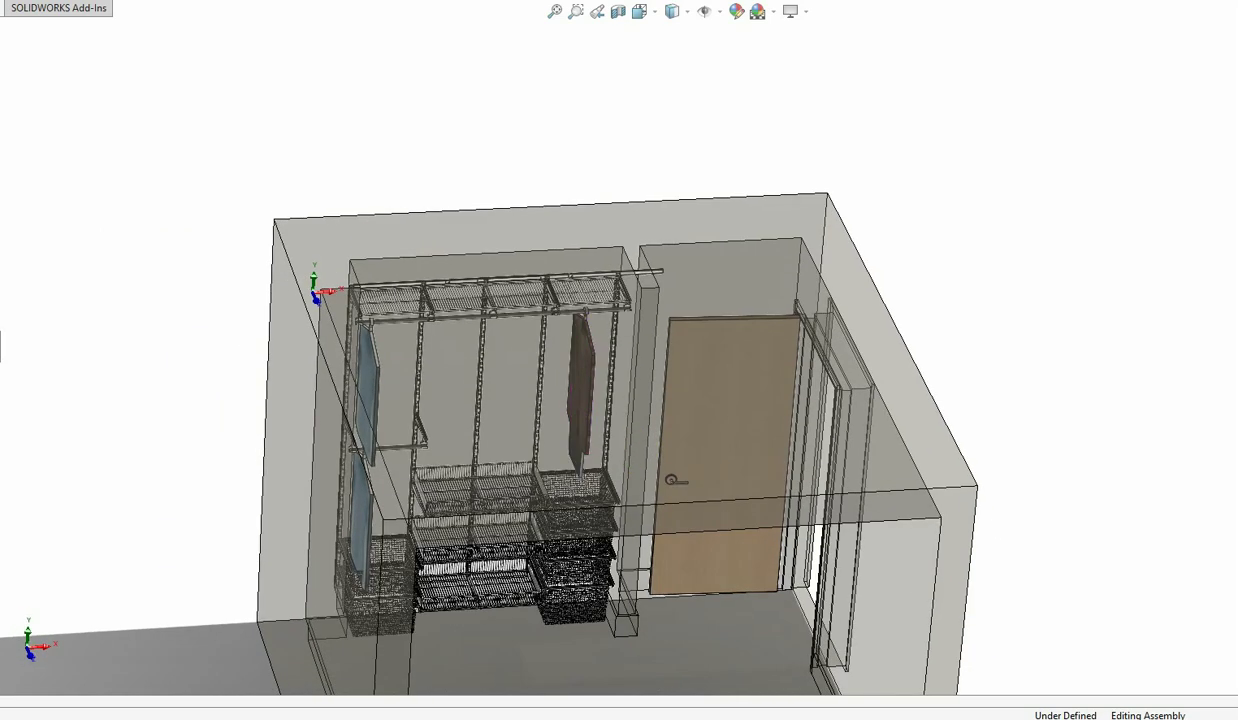
pyautogui.hotkey('alt', 'v')
pyautogui.press('Right')
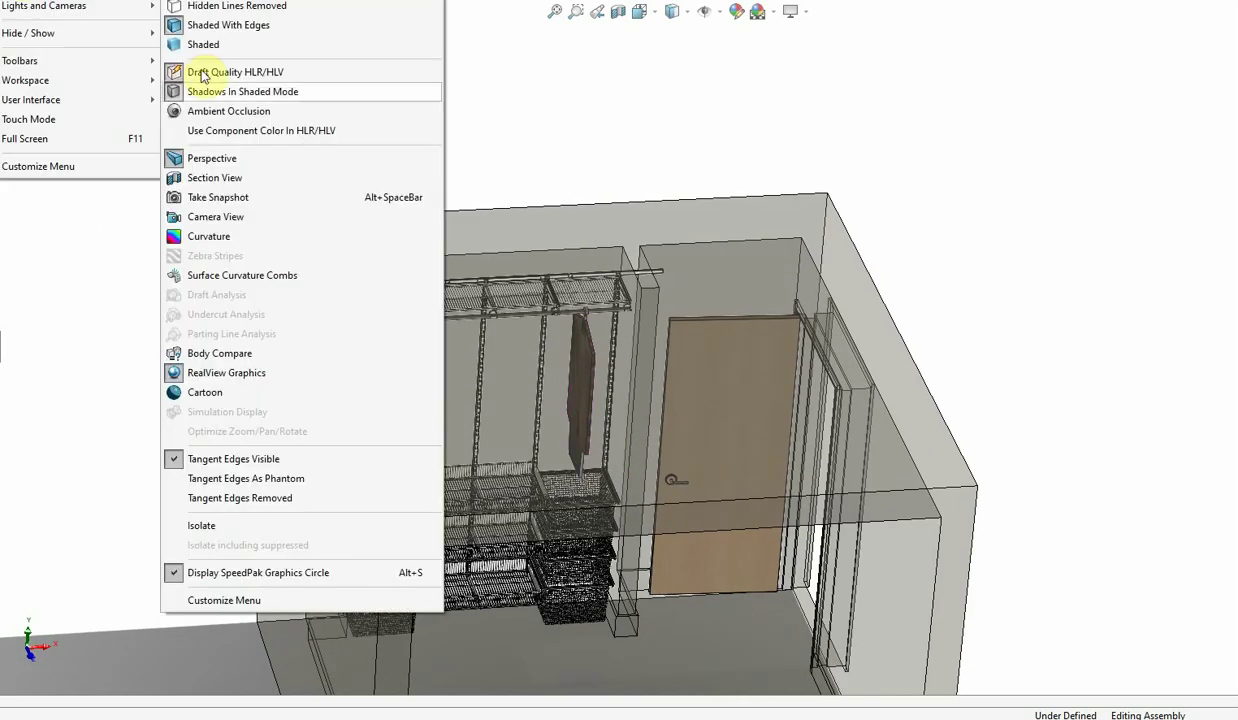
pyautogui.moveTo(600, 130); pyautogui.dragTo(718, 562, button='middle')
pyautogui.scroll(-5, 718, 562)
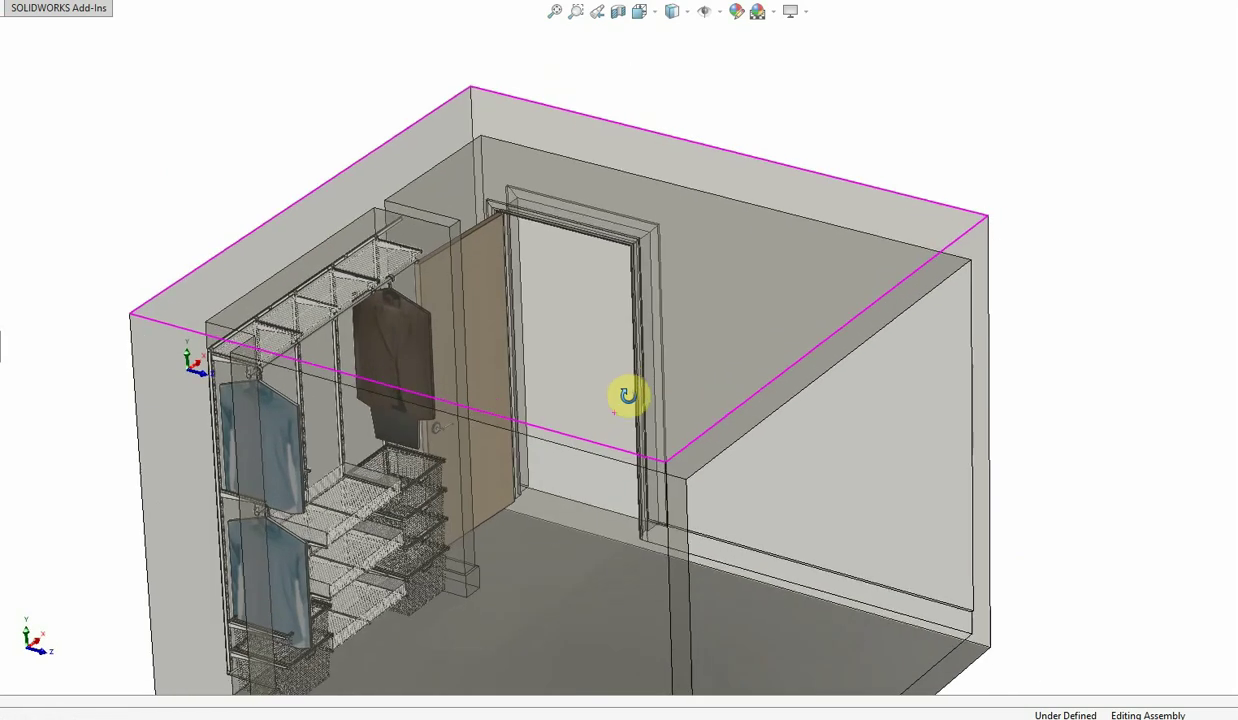
pyautogui.scroll(3, 519, 506)
pyautogui.moveTo(398, 520); pyautogui.dragTo(293, 425, button='middle')
pyautogui.scroll(-3, 503, 468)
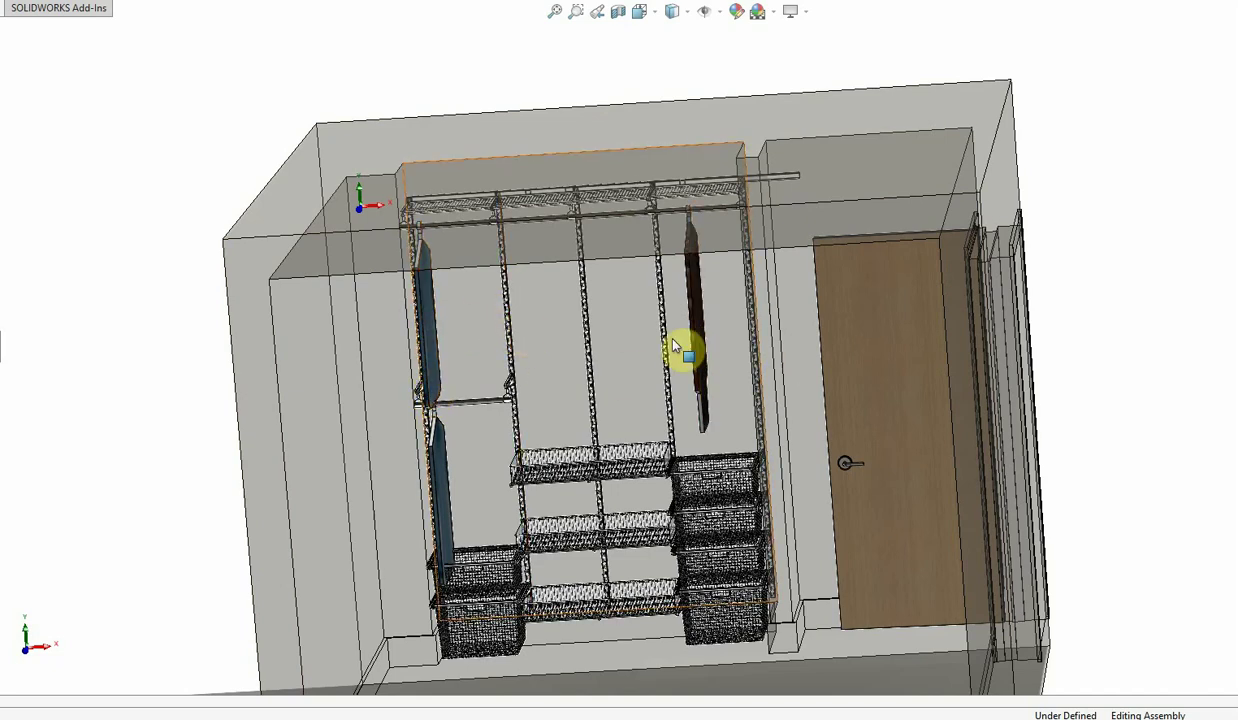
pyautogui.scroll(-2, 700, 380)
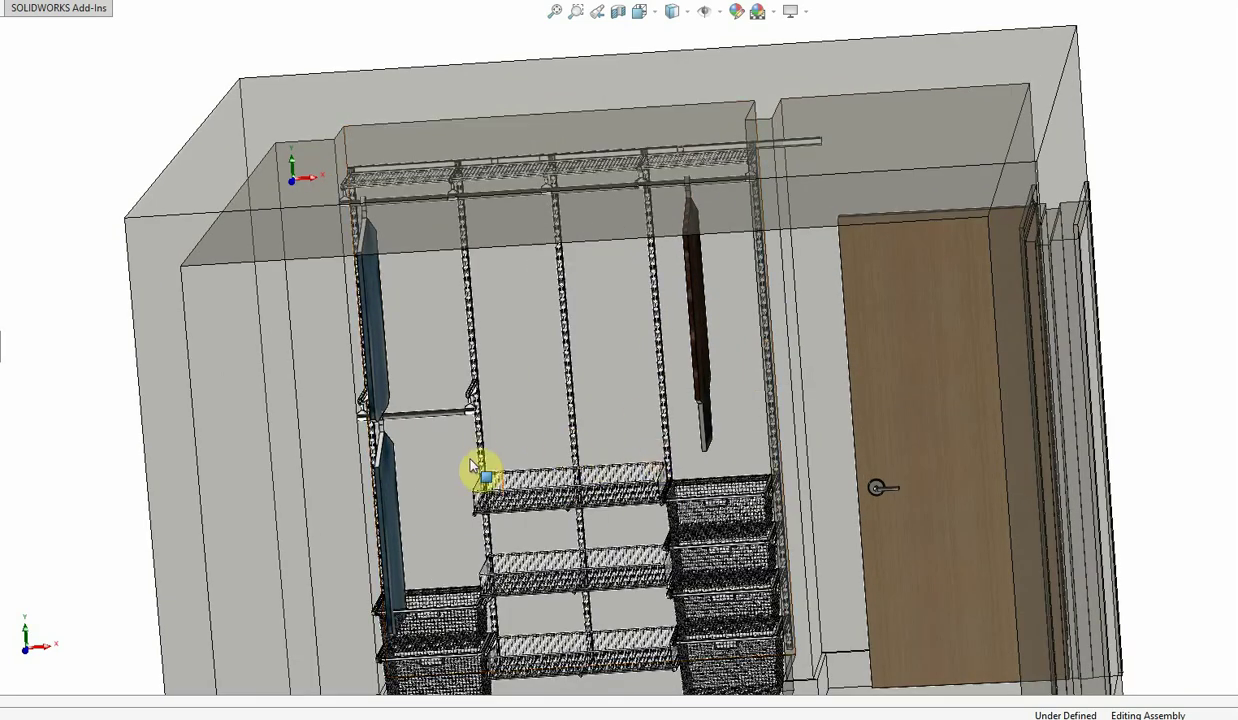
pyautogui.scroll(3, 658, 475)
pyautogui.moveTo(658, 475); pyautogui.dragTo(805, 541, button='middle')
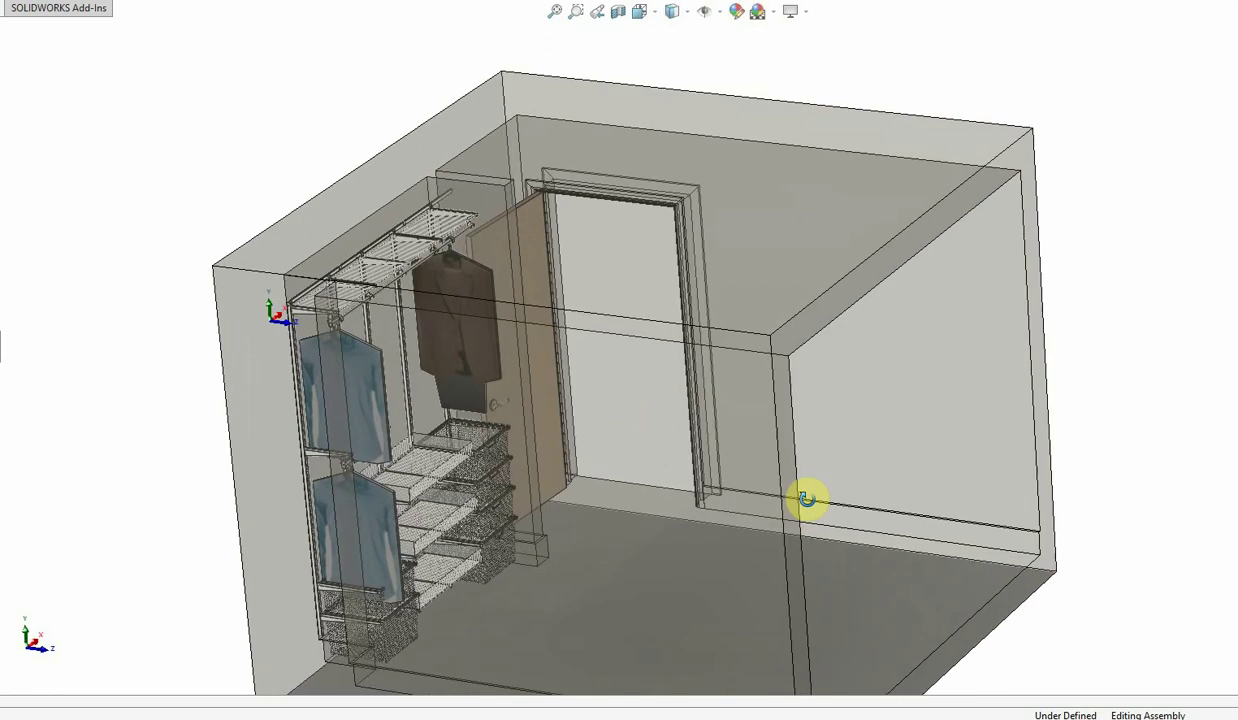
pyautogui.moveTo(796, 505); pyautogui.dragTo(572, 470, button='middle')
pyautogui.scroll(-5, 560, 455)
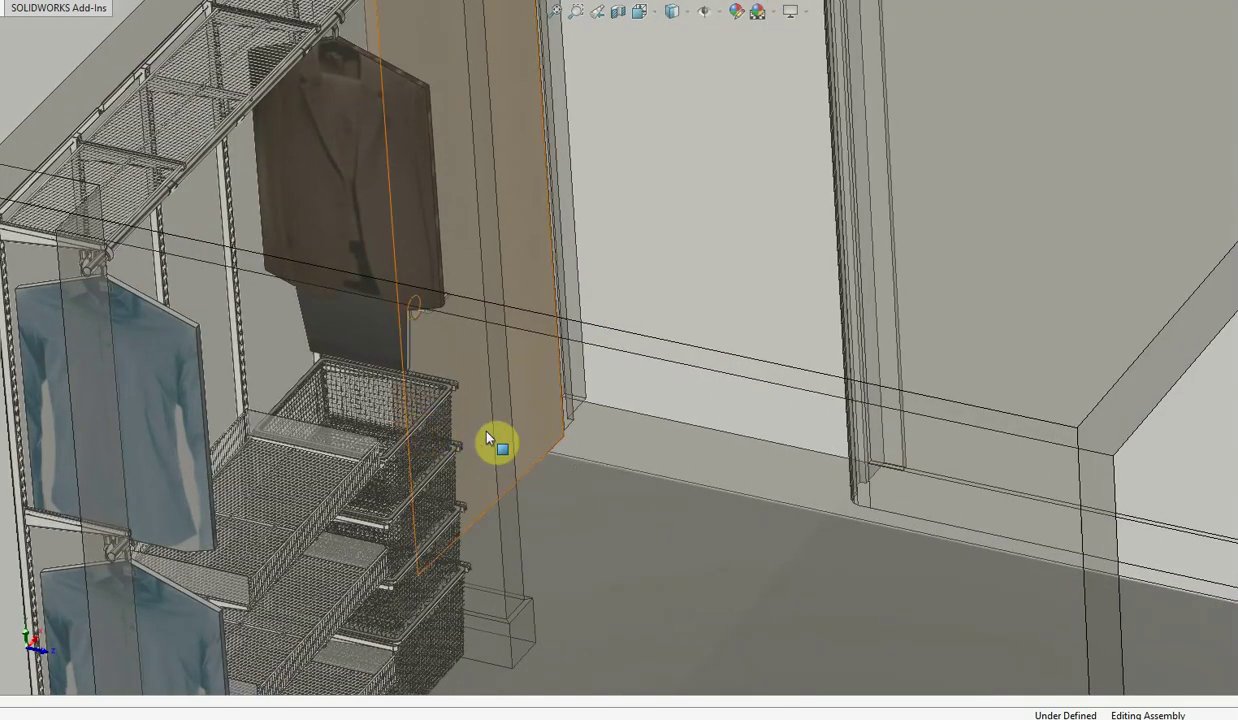
pyautogui.scroll(5, 484, 463)
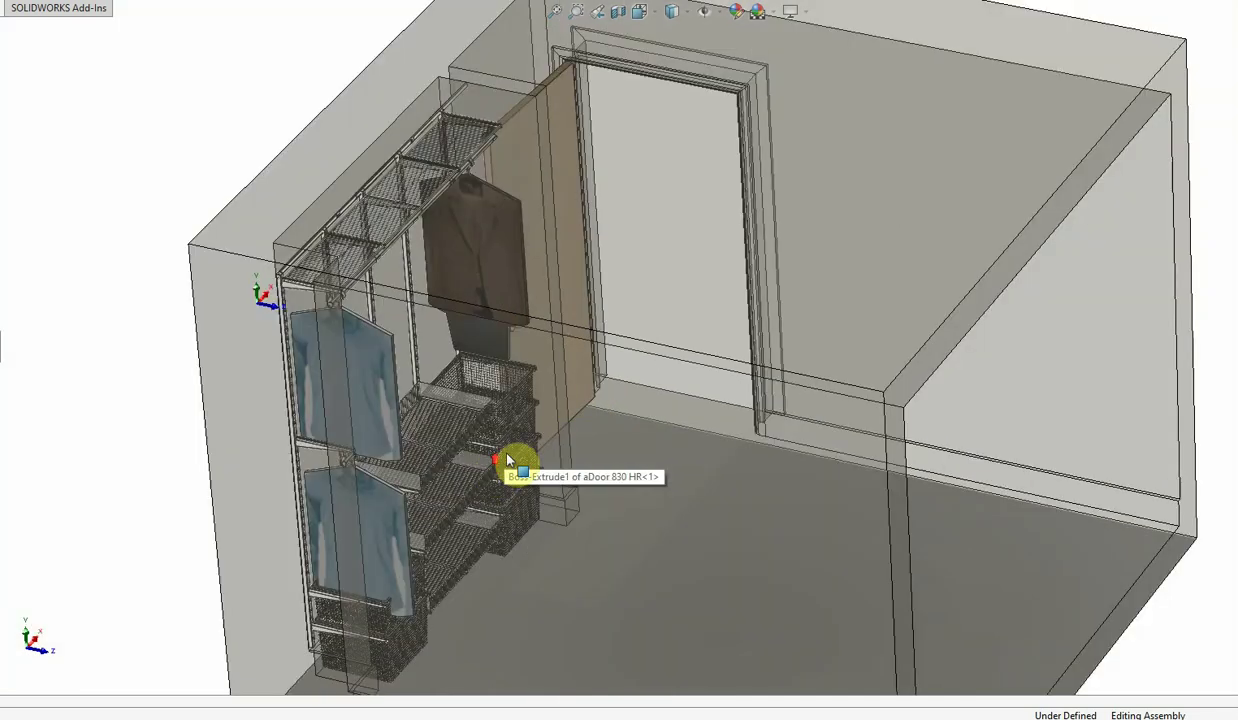
pyautogui.moveTo(505, 469); pyautogui.dragTo(459, 356, button='middle')
pyautogui.scroll(-5, 459, 356)
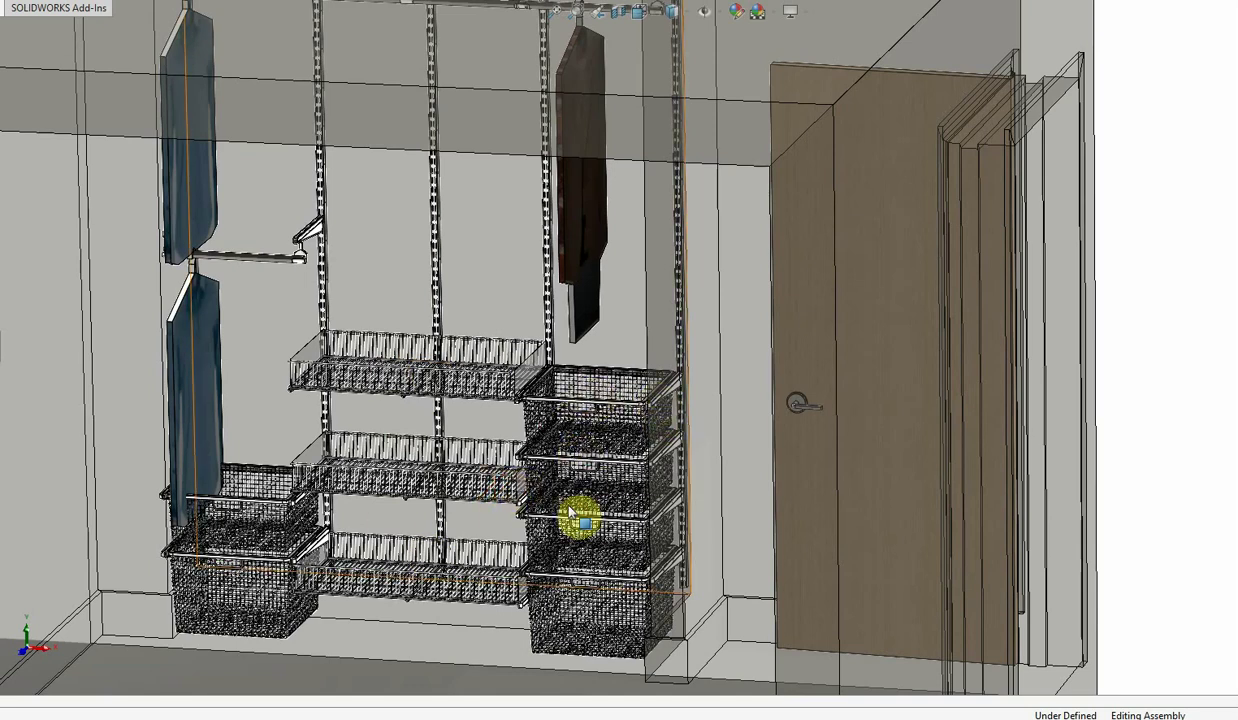
pyautogui.scroll(5, 492, 250)
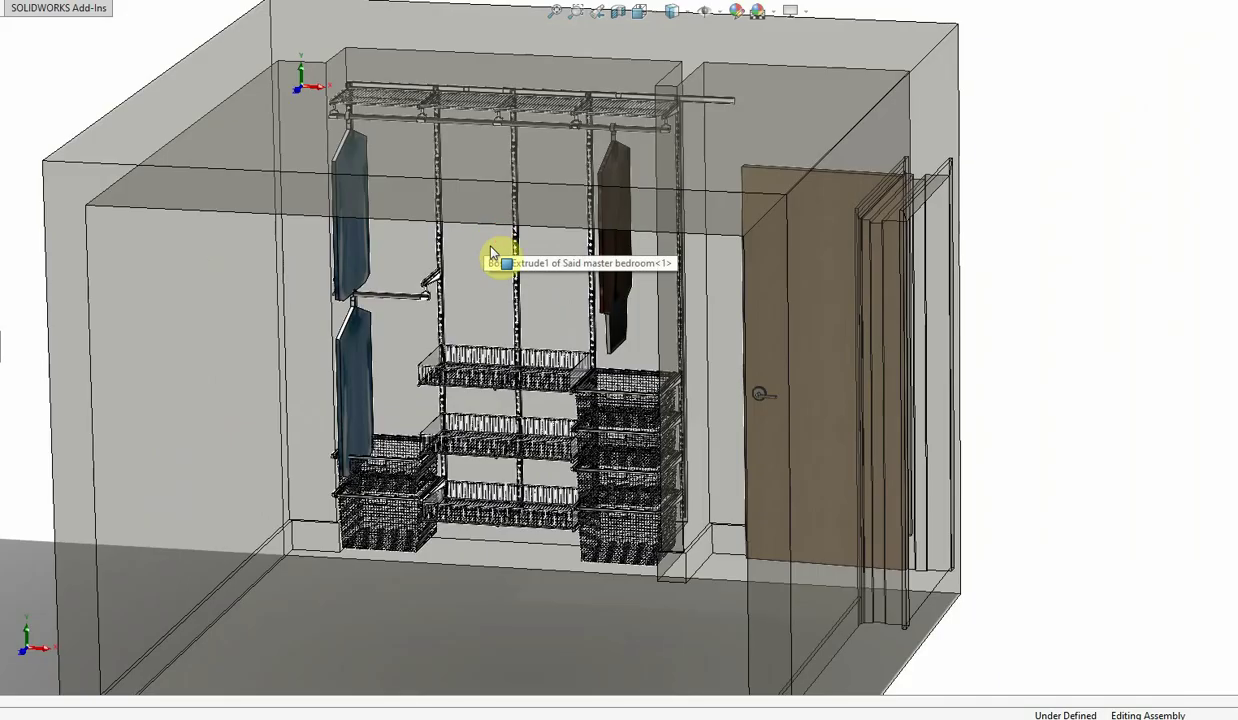
pyautogui.moveTo(492, 257); pyautogui.dragTo(352, 170, button='middle')
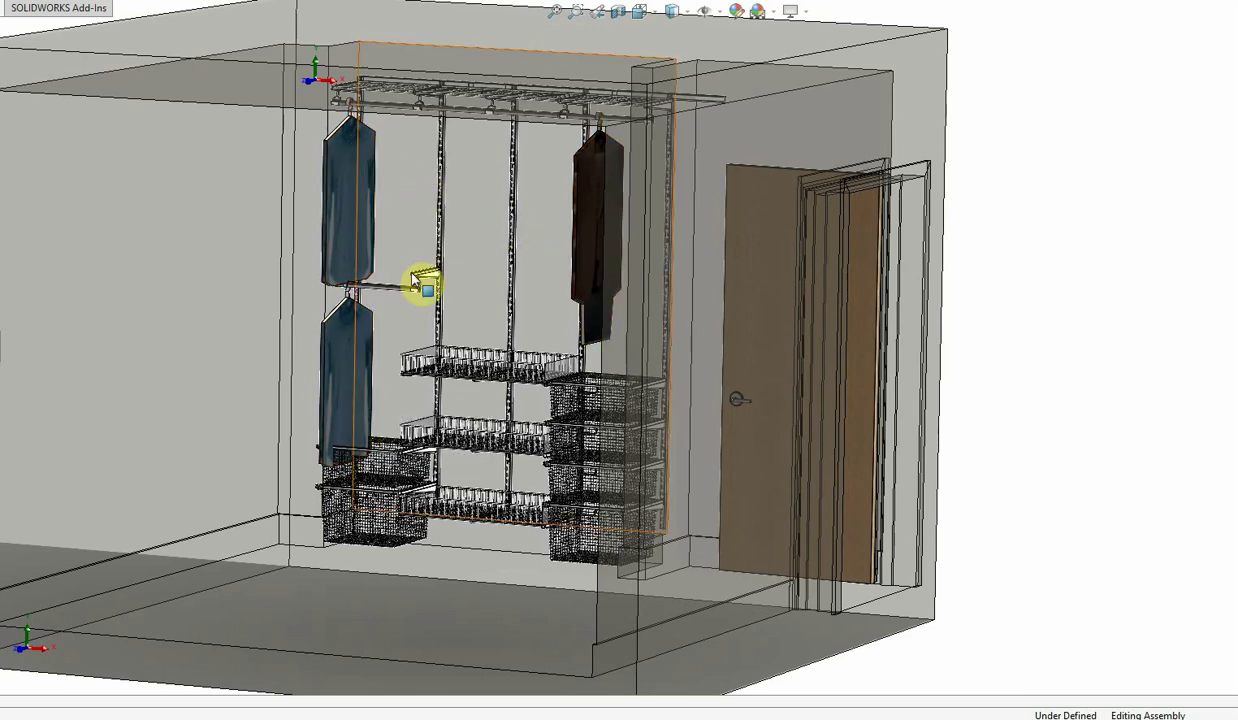
pyautogui.moveTo(419, 218); pyautogui.dragTo(390, 199, button='middle')
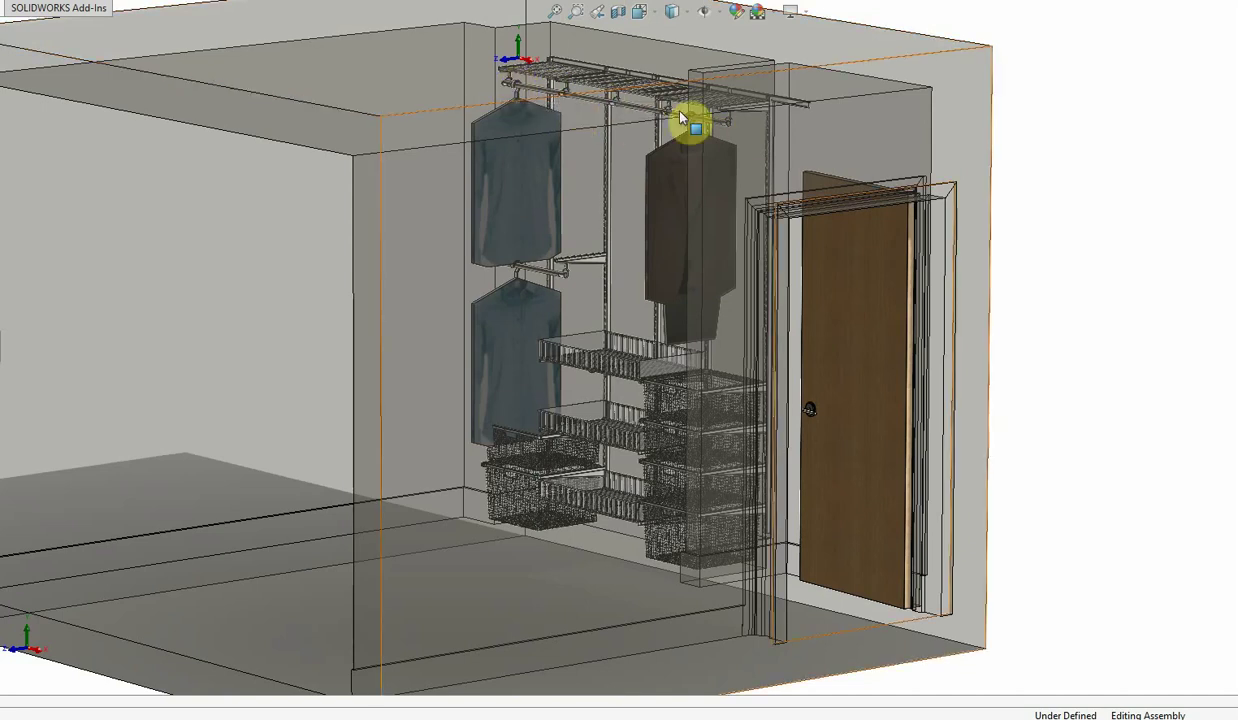
pyautogui.scroll(3, 707, 172)
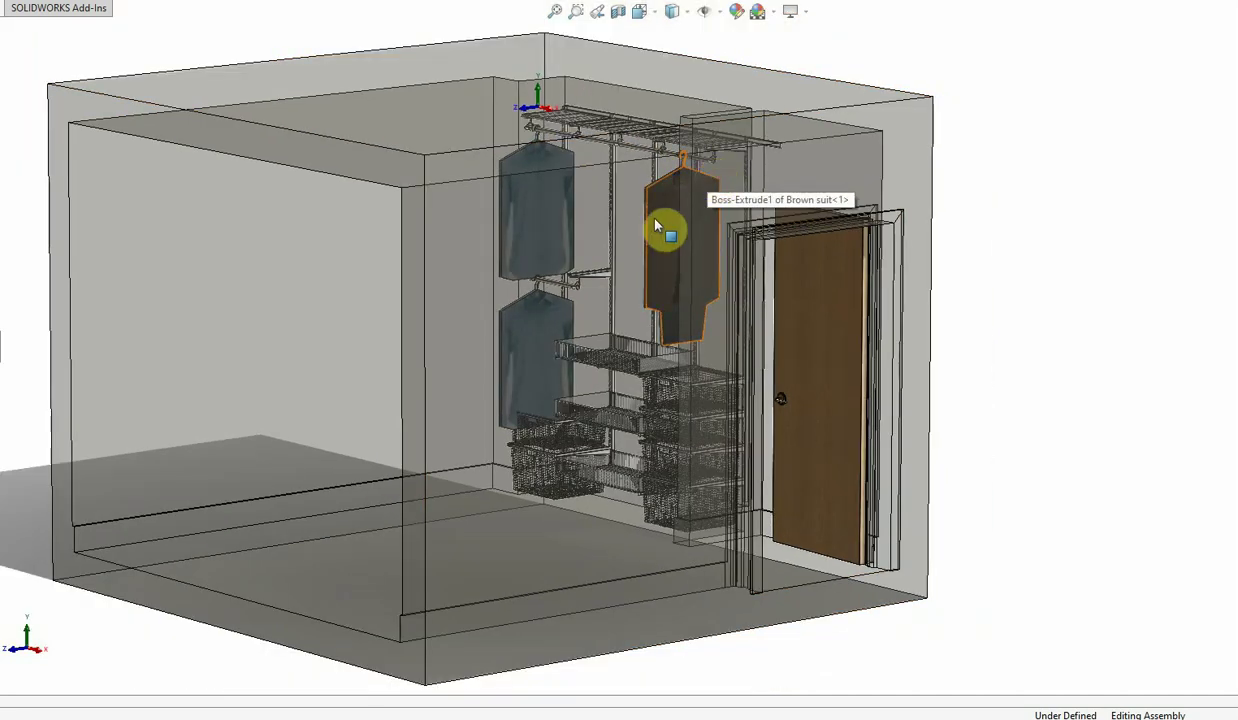
pyautogui.moveTo(679, 311); pyautogui.dragTo(387, 353, button='middle')
pyautogui.scroll(-5, 396, 328)
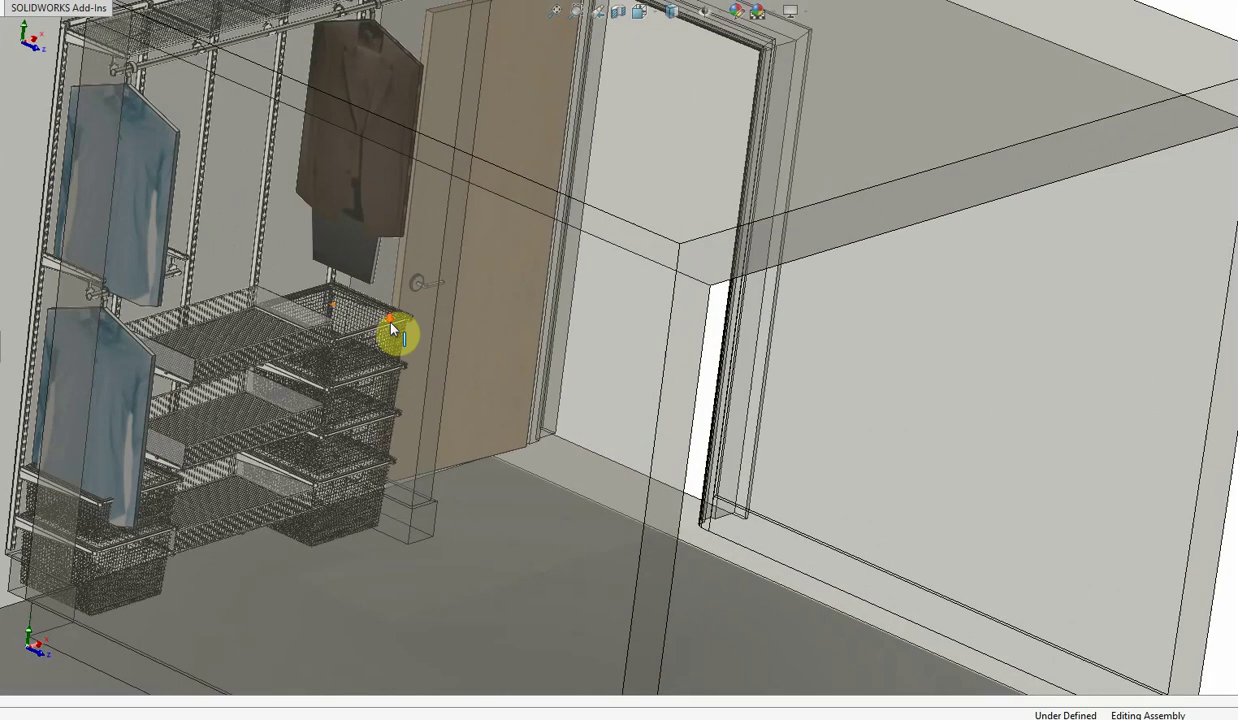
pyautogui.moveTo(157, 343); pyautogui.dragTo(287, 372, button='middle')
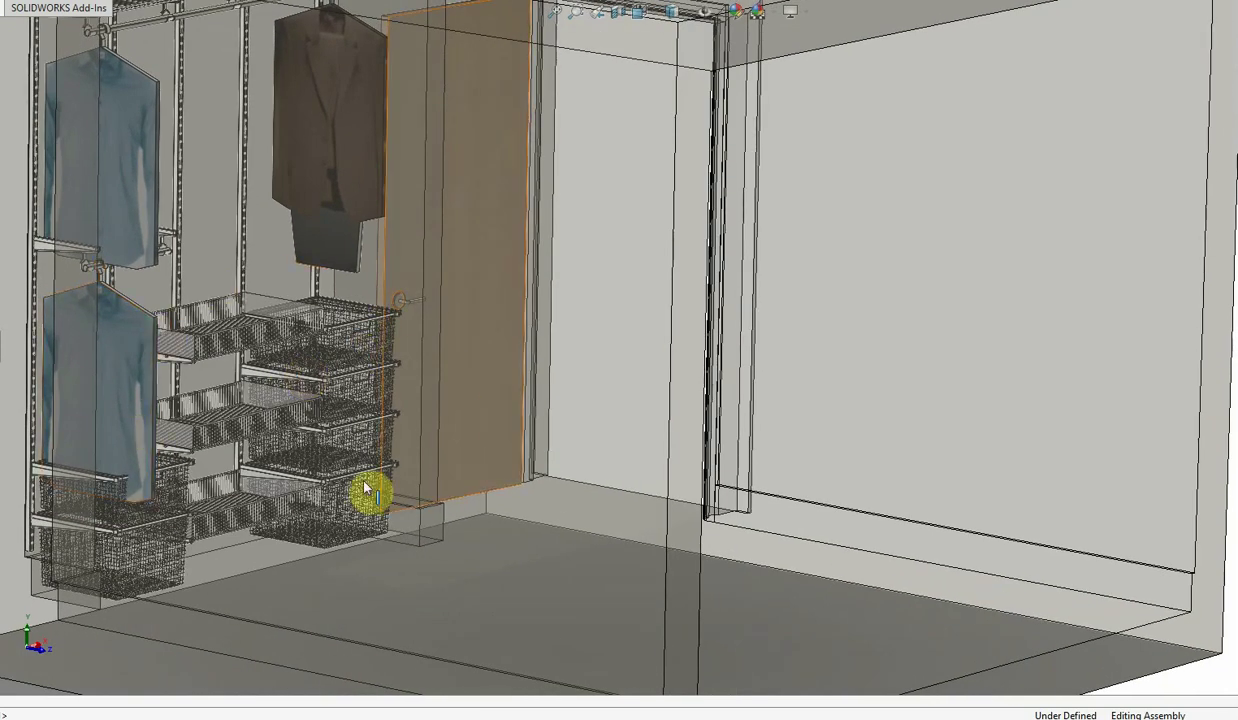
# Zoom to fit and add a section view with its plane pushed into the closet interior.
pyautogui.press('f')
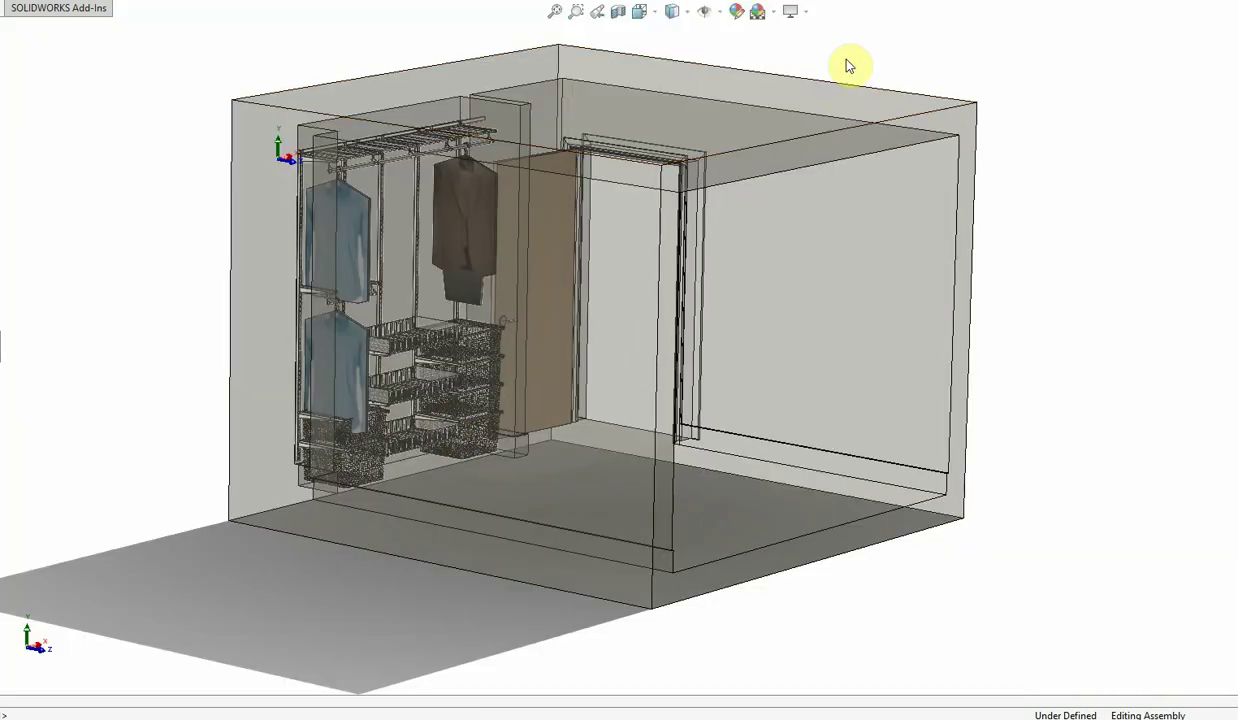
pyautogui.click(619, 13)
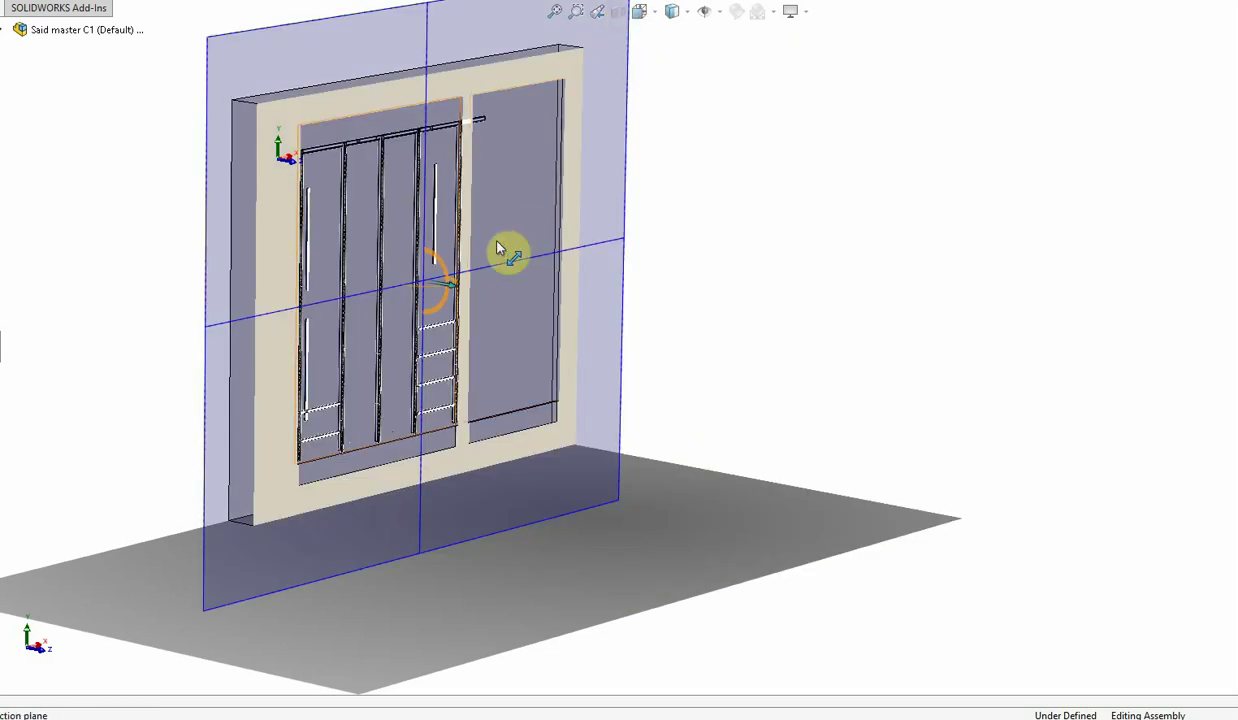
pyautogui.moveTo(449, 288); pyautogui.dragTo(607, 332)
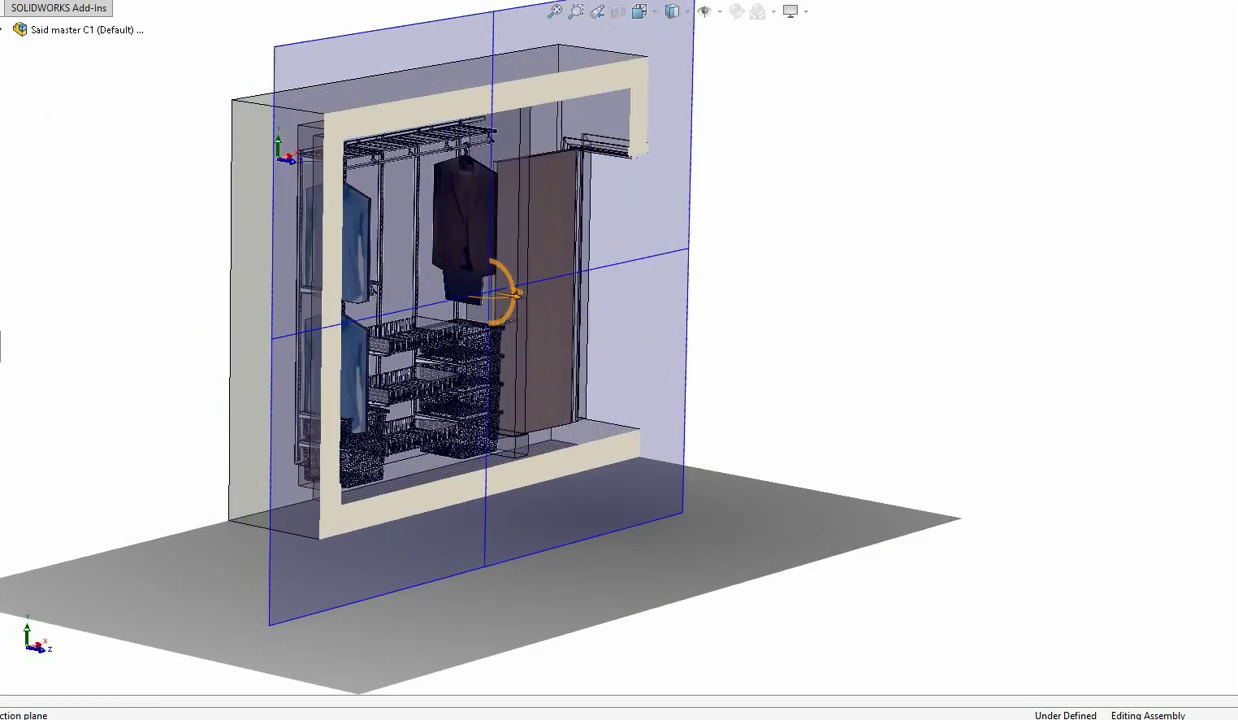
pyautogui.press('Escape')
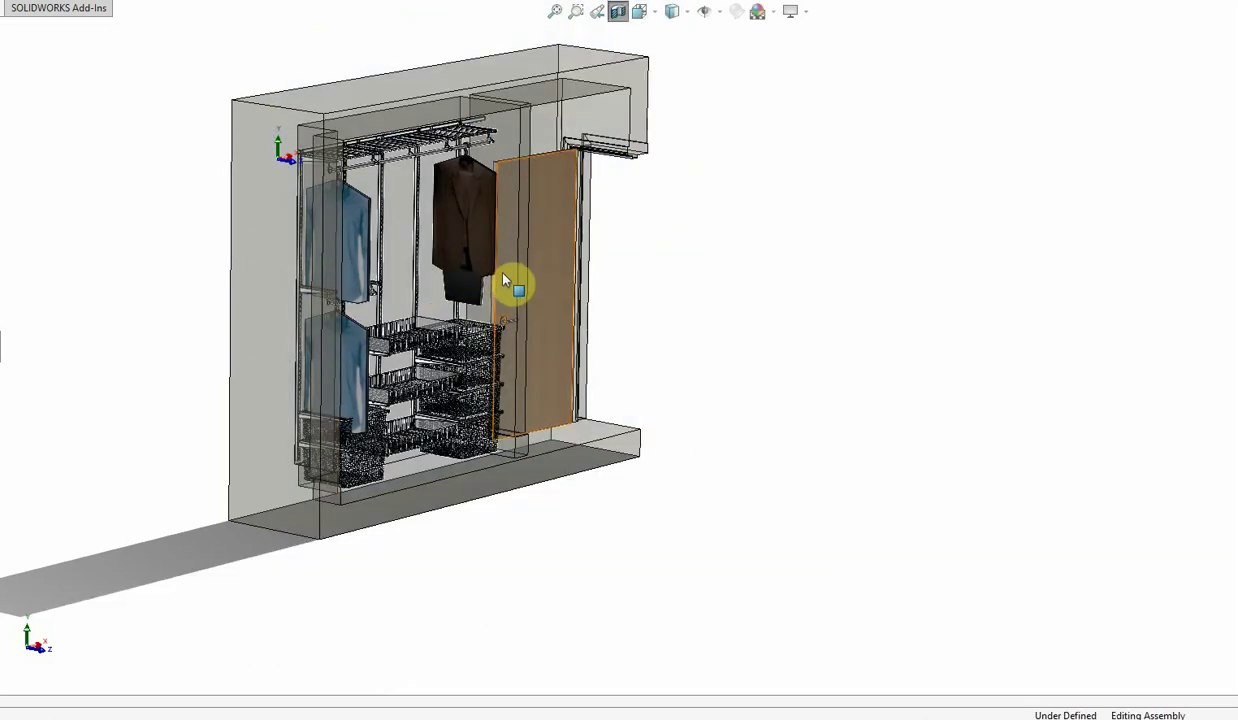
# Turn off the room enclosure's transparency and orbit to a frontal view of the sectioned shelves.
pyautogui.click(605, 113)
pyautogui.rightClick(605, 113)
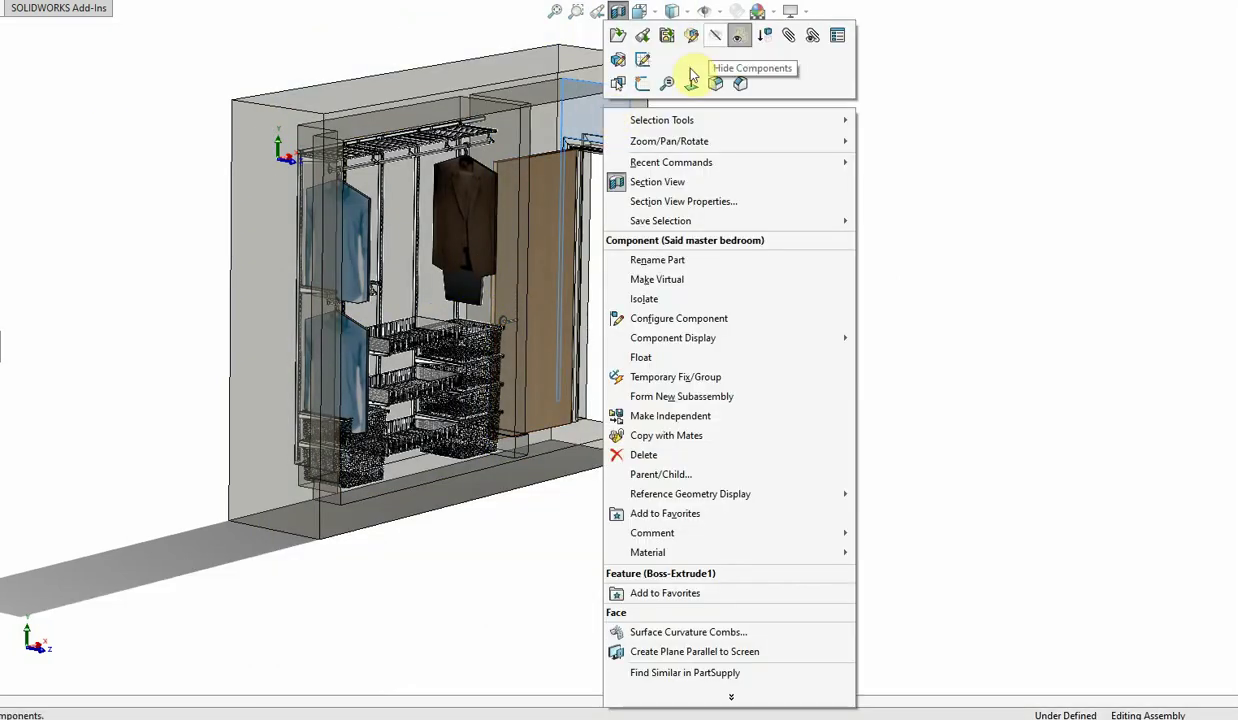
pyautogui.click(739, 40)
pyautogui.moveTo(505, 287); pyautogui.dragTo(478, 318, button='middle')
pyautogui.scroll(-8, 480, 322)
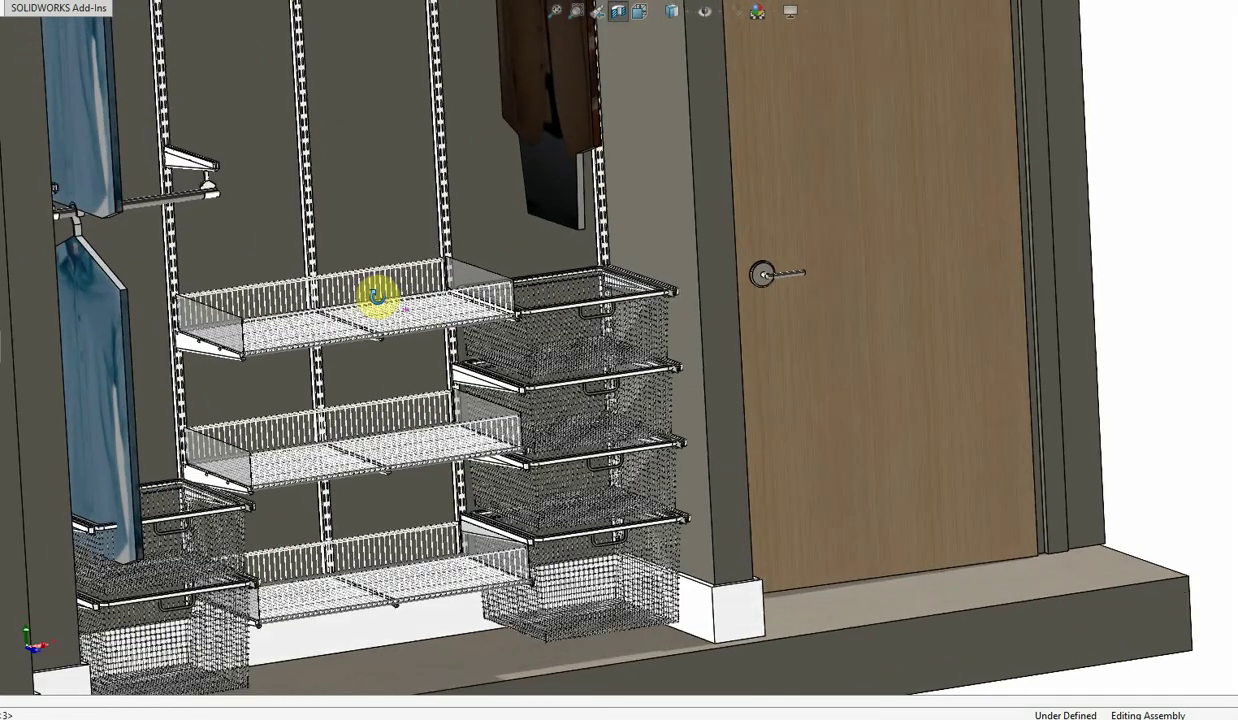
pyautogui.moveTo(376, 296); pyautogui.dragTo(351, 326, button='middle')
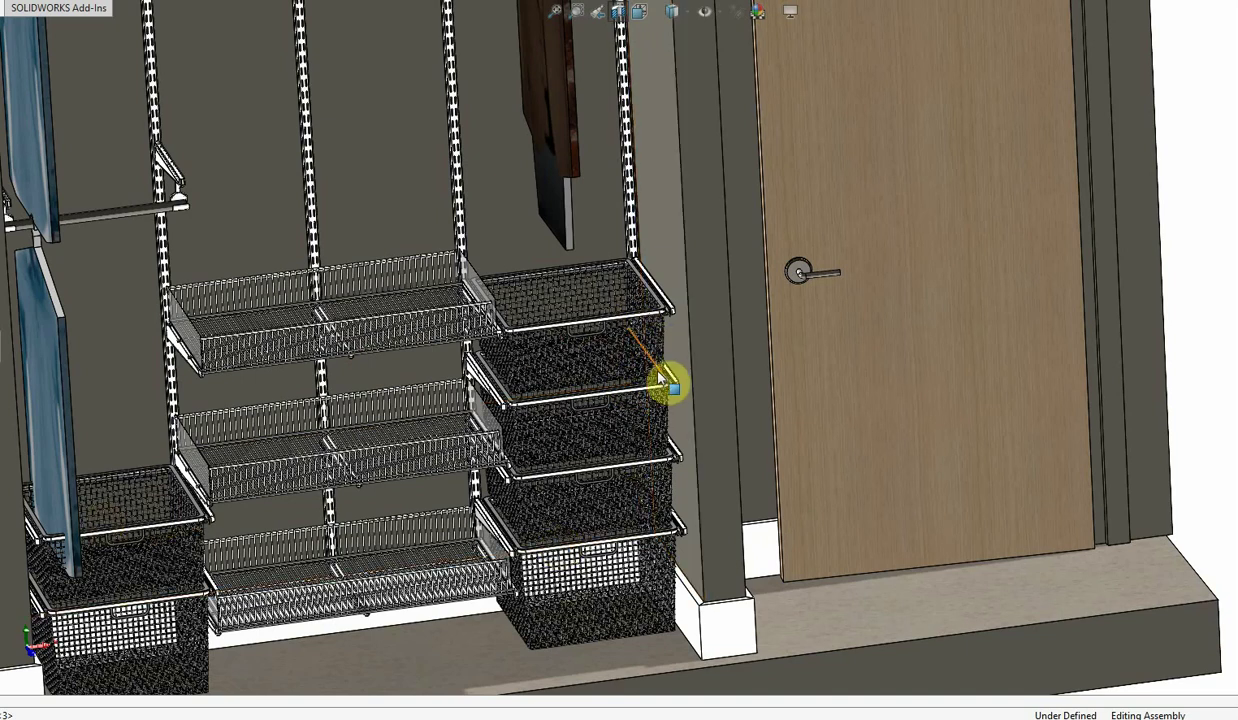
pyautogui.scroll(-3, 540, 345)
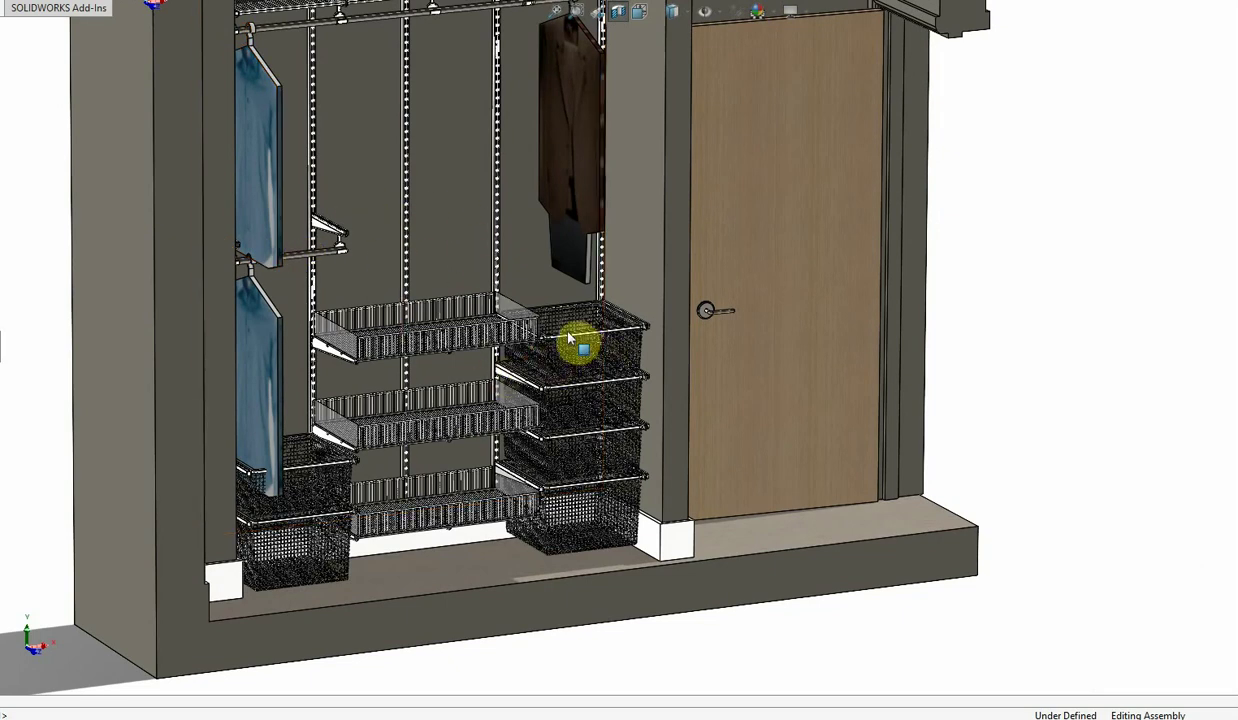
pyautogui.scroll(-3, 525, 359)
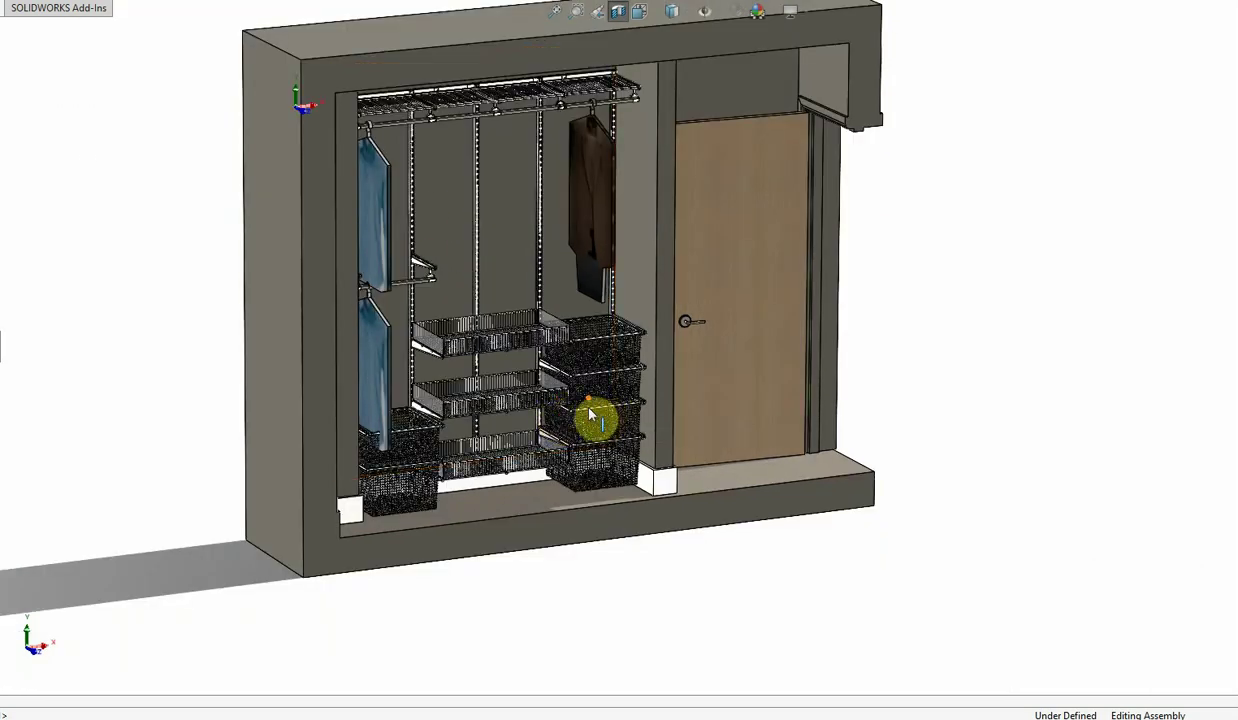